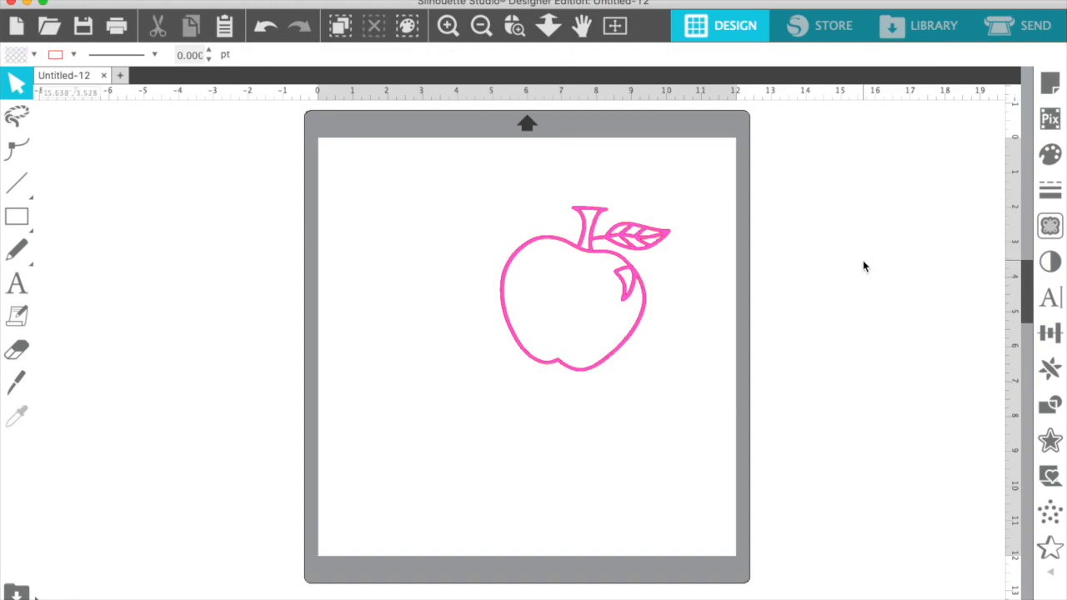
Duplicate the pink apple outline and place the copy beside the cutting mat, clear of its right edge
left_click(644, 316)
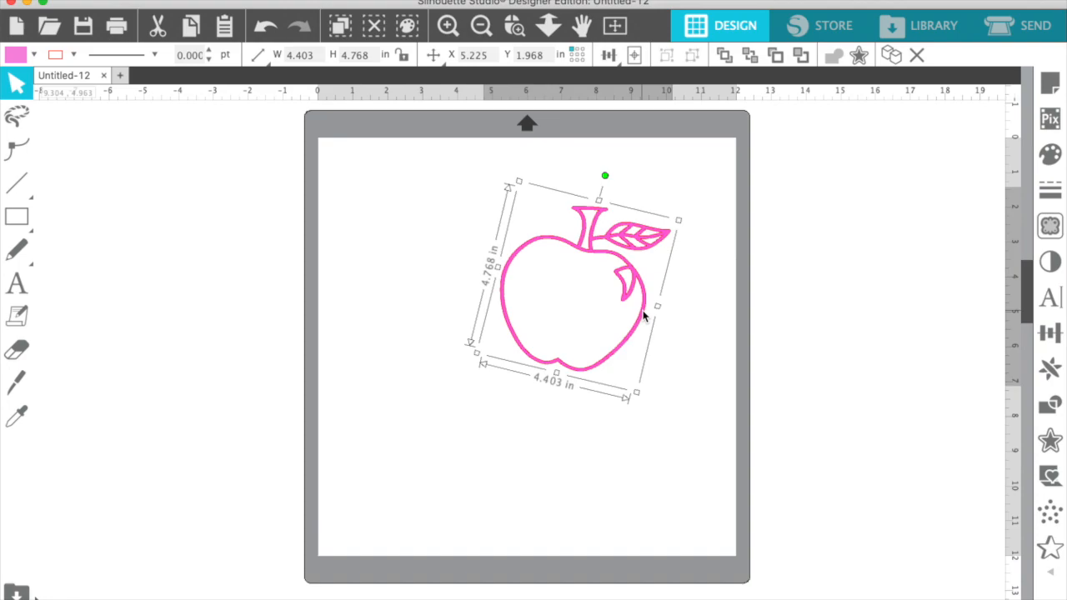
key("super+v")
left_click_drag(677, 331, 915, 342)
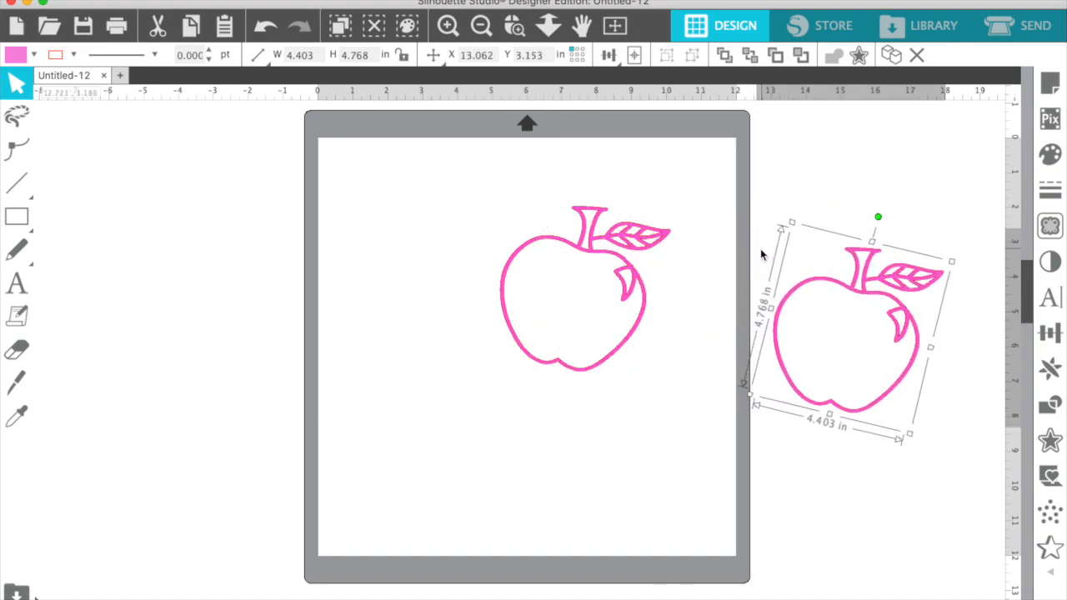
scroll(761, 255, "right", 5)
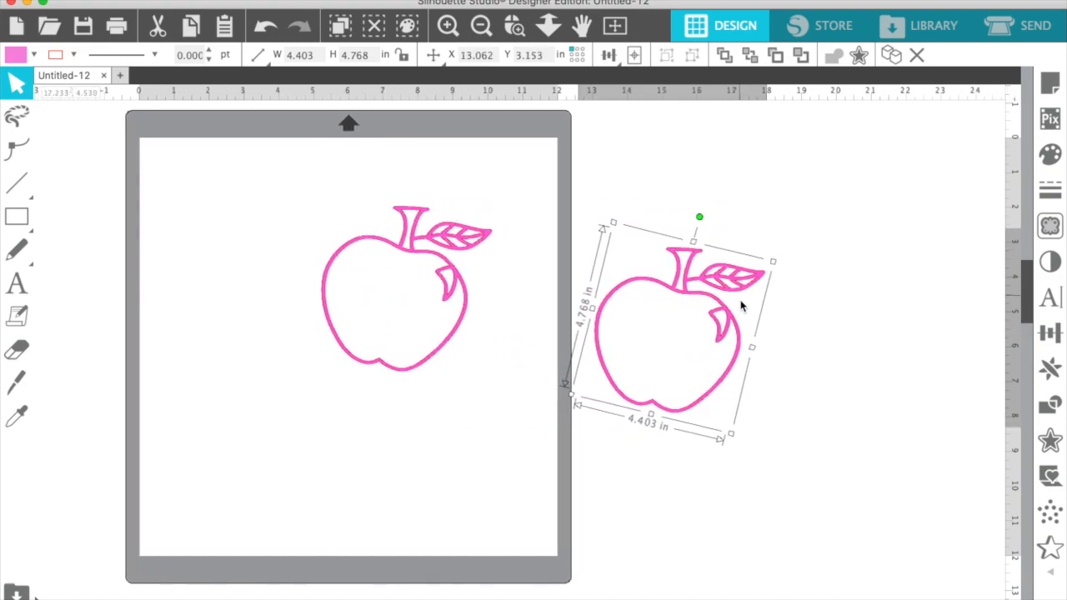
left_click_drag(735, 328, 765, 327)
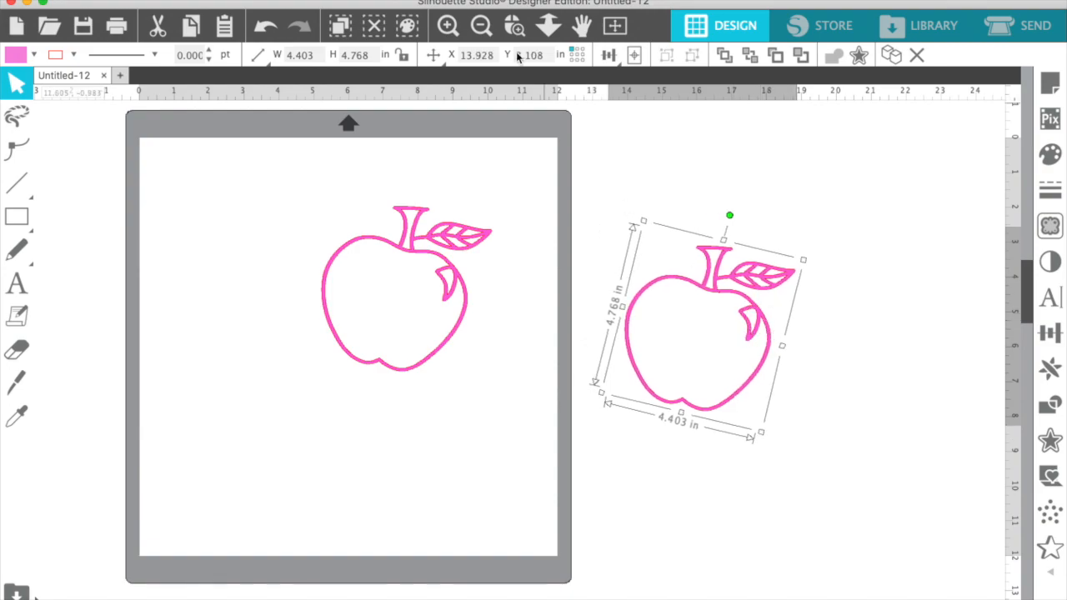
Cut the stem and leaf off the apple copy with the Knife tool and delete them
left_click(448, 25)
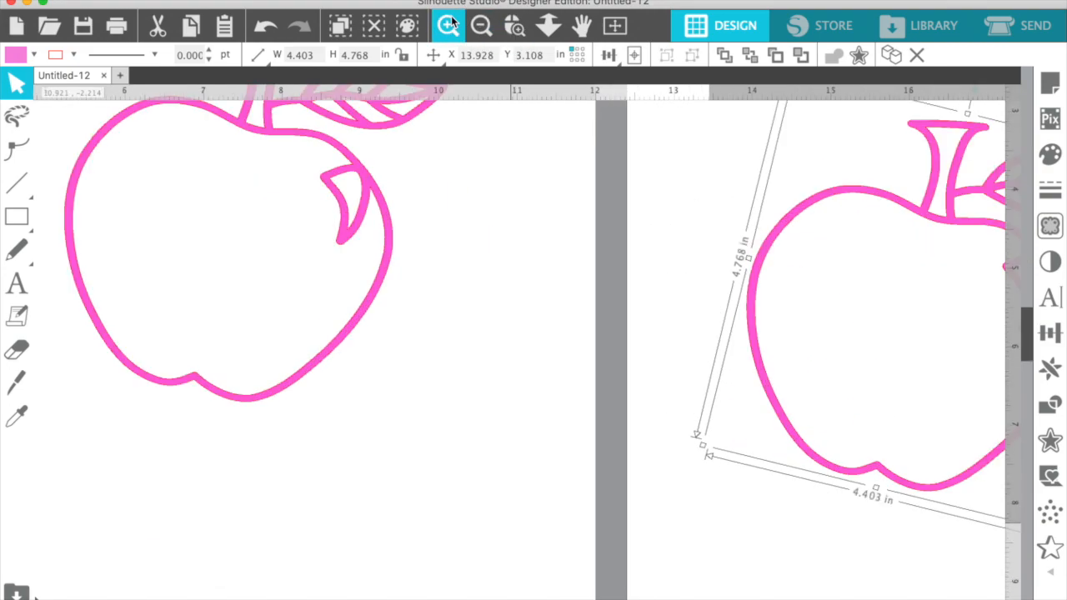
scroll(722, 178, "right", 6)
scroll(689, 178, "right", 4)
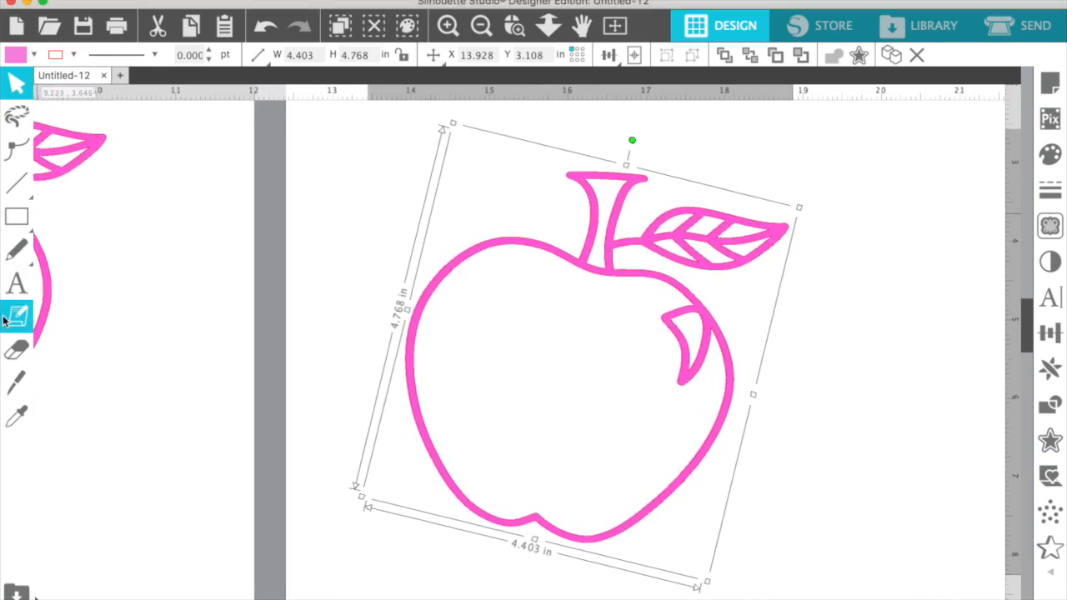
left_click(19, 385)
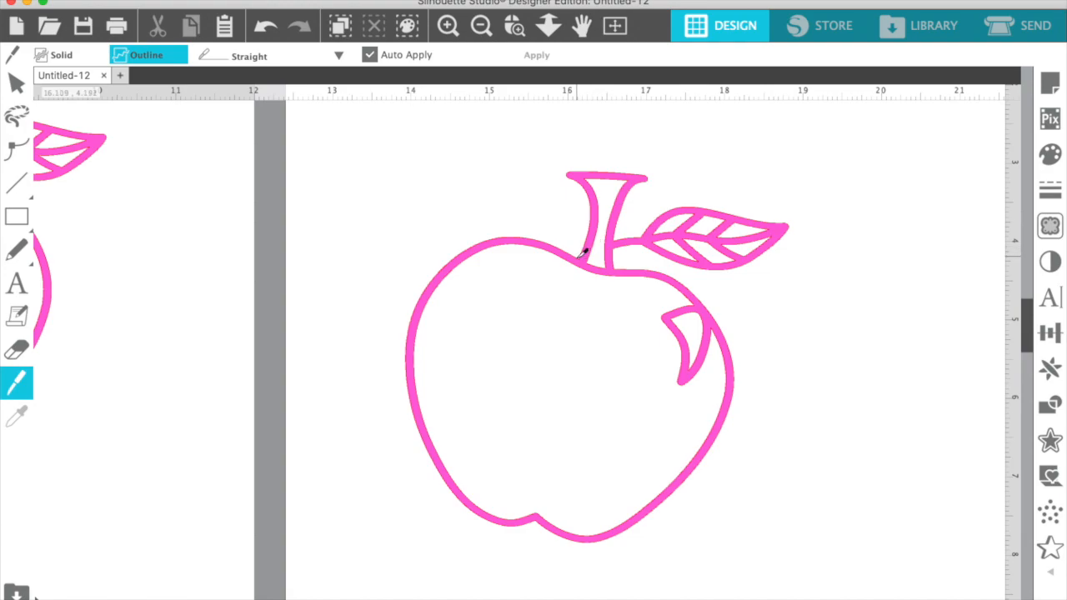
left_click_drag(576, 256, 590, 262)
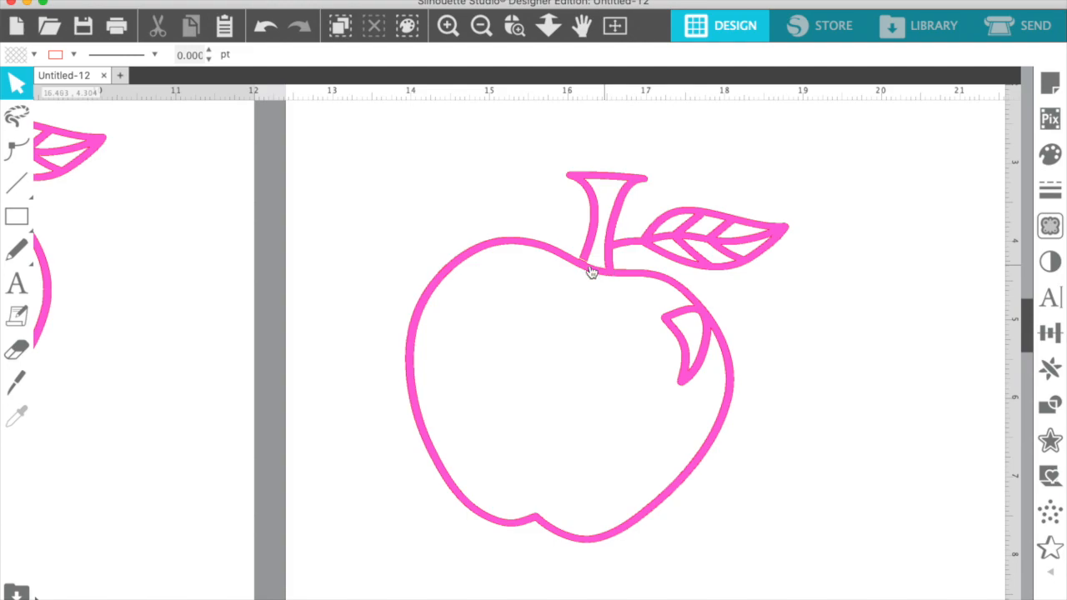
left_click(18, 383)
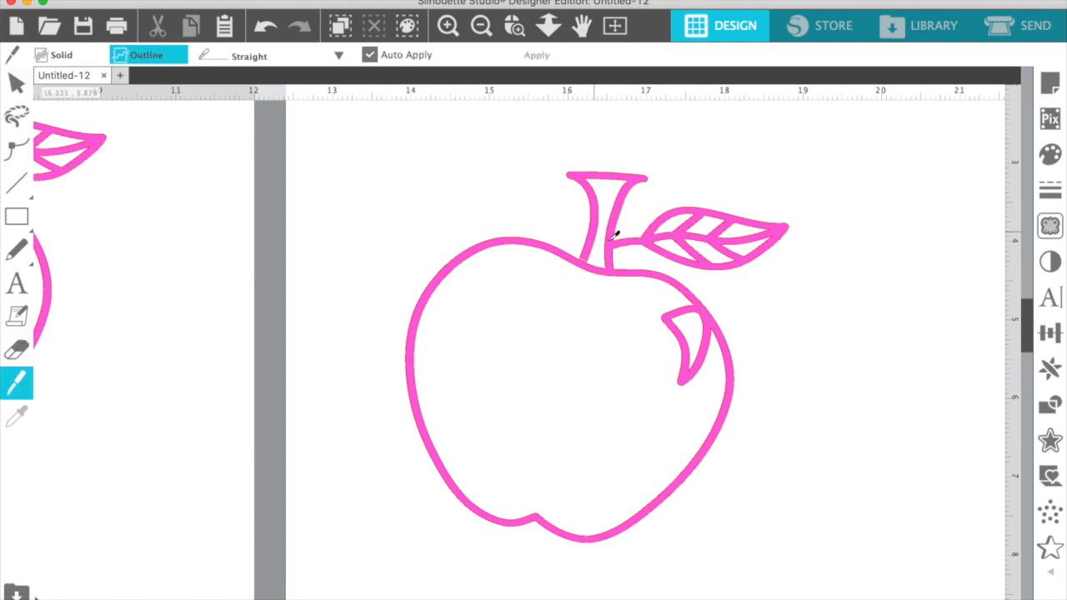
left_click_drag(606, 265, 624, 260)
left_click_drag(617, 220, 658, 190)
key("Delete")
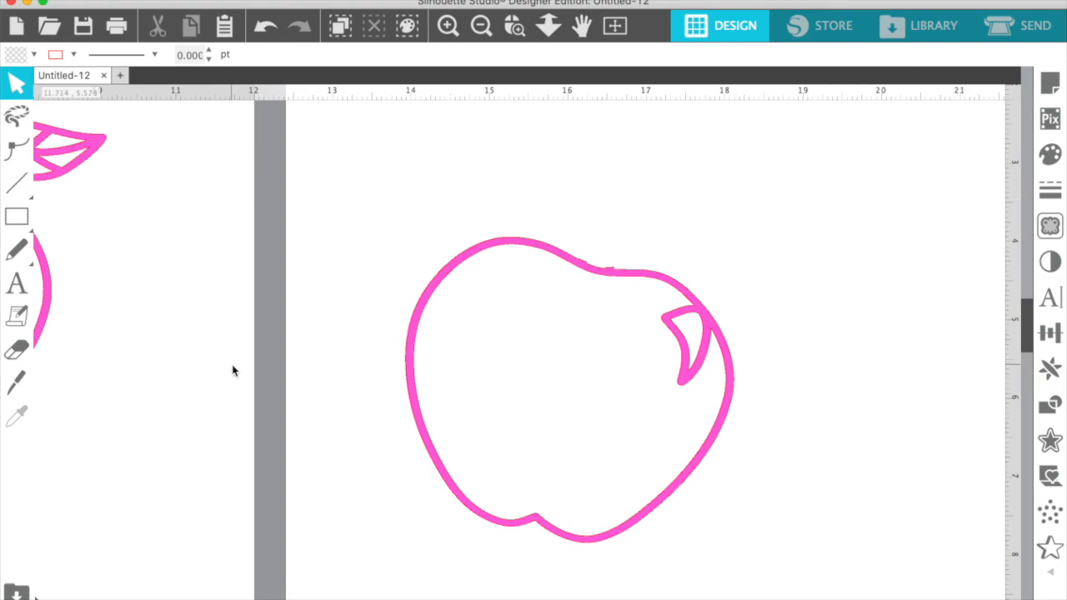
Cut the highlight shape away from the inside of the apple copy with the Knife tool and delete it
left_click(17, 382)
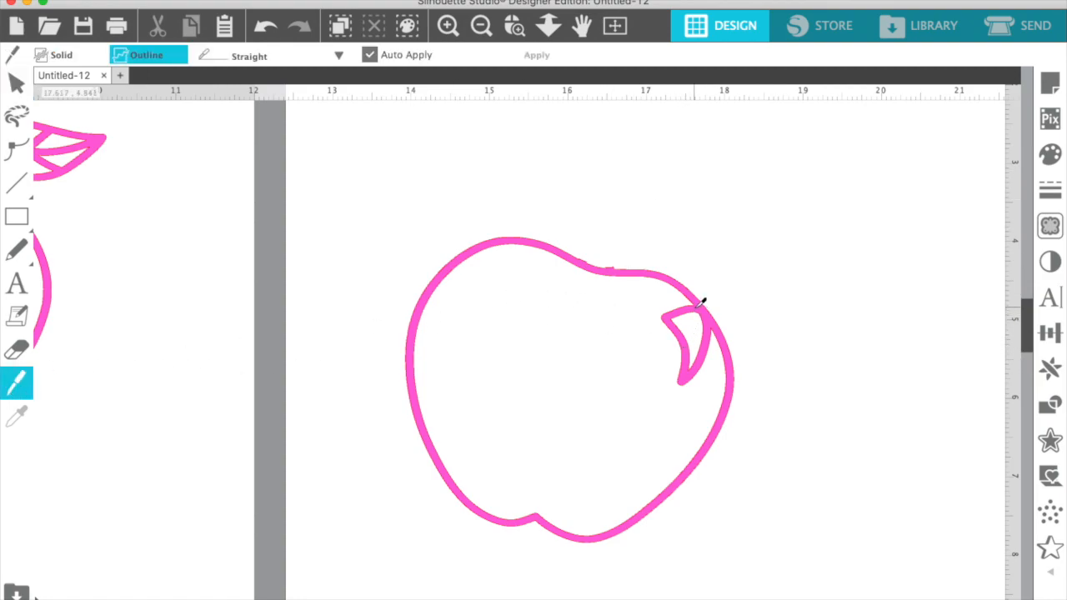
left_click_drag(691, 302, 698, 314)
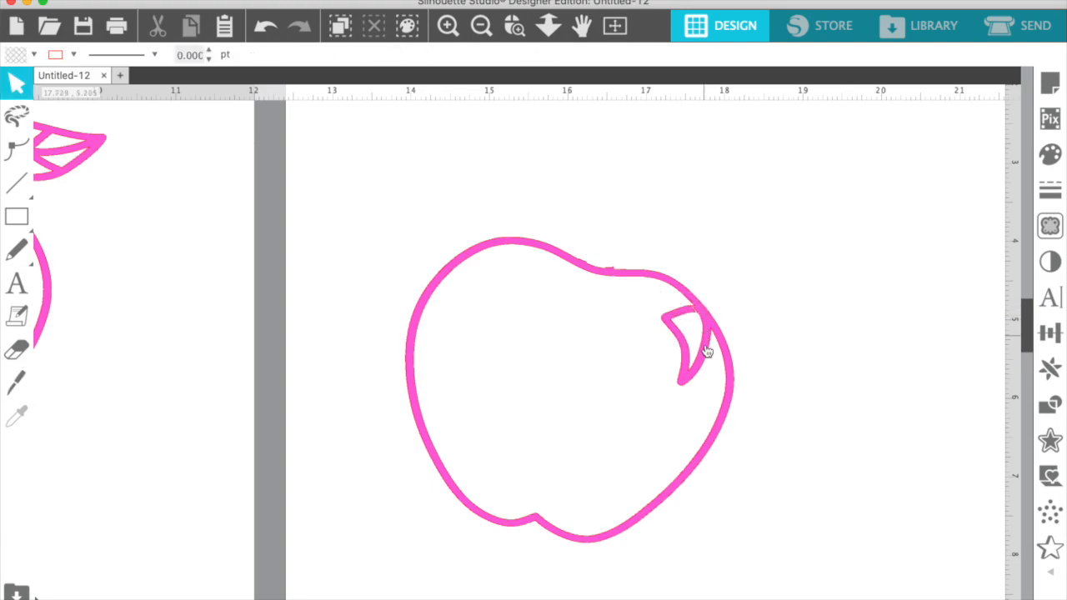
left_click(17, 392)
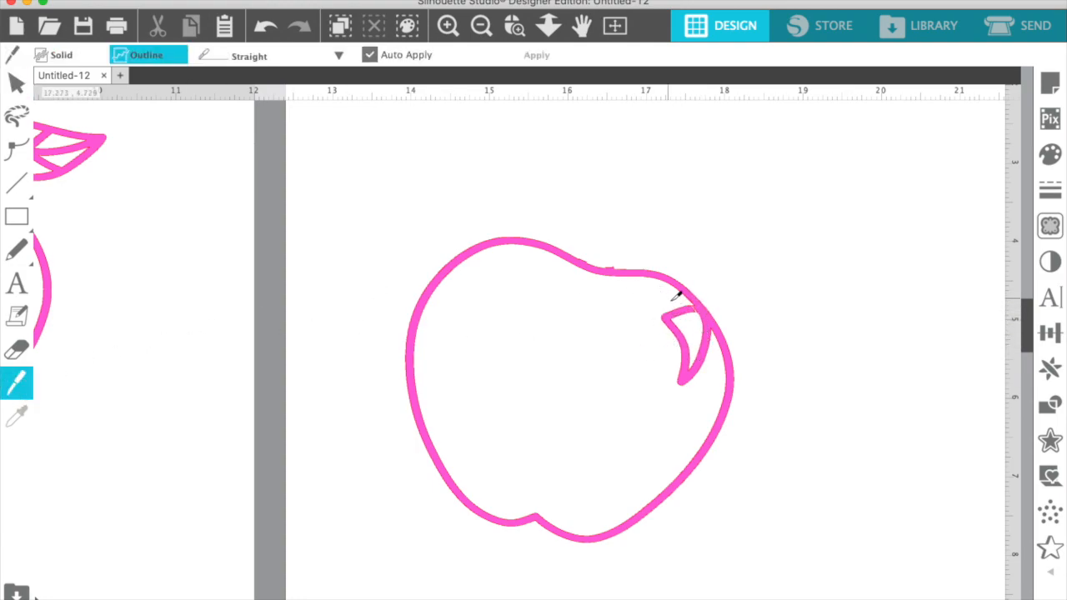
mouse_move(702, 311)
left_mouse_down()
mouse_move(719, 326)
mouse_move(627, 391)
left_mouse_up()
key("Delete")
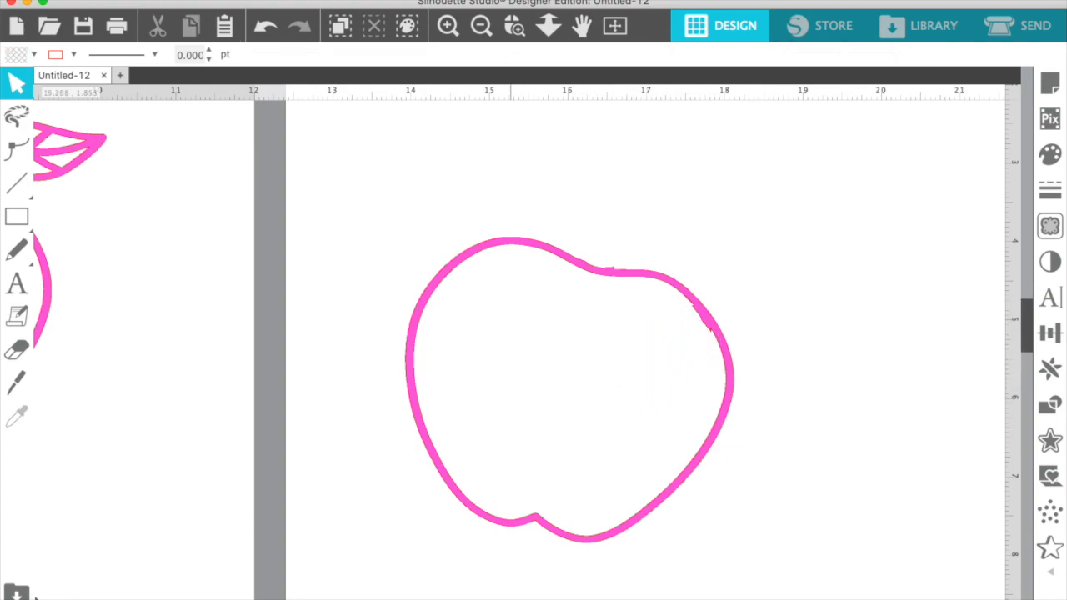
Slice off the jagged highlight remnant on the apple copy's inner right edge and delete the leftover slivers
left_click(448, 26)
left_click(448, 26)
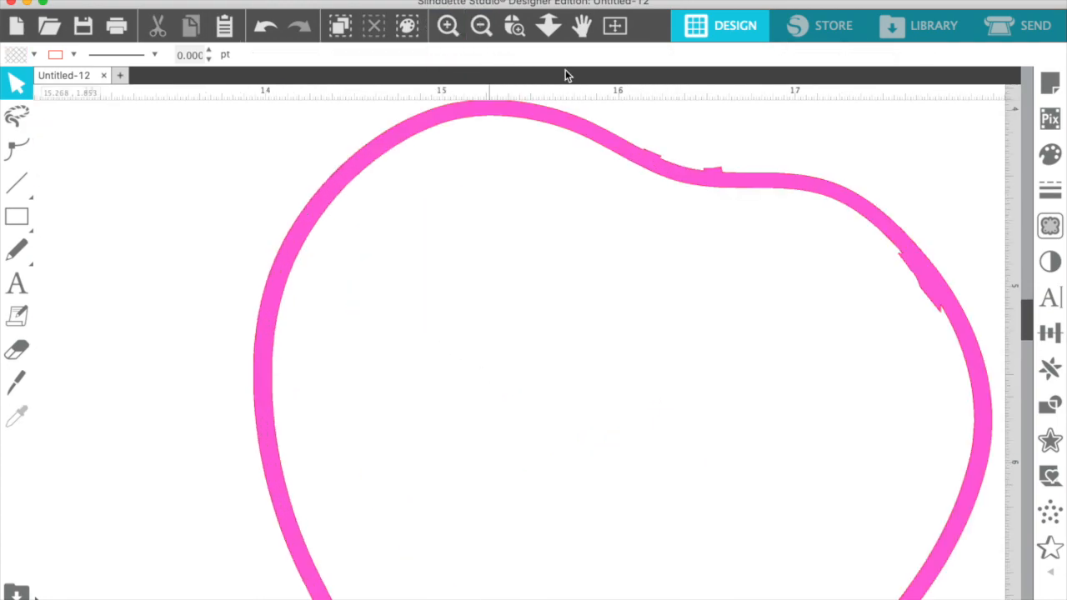
left_click(657, 172)
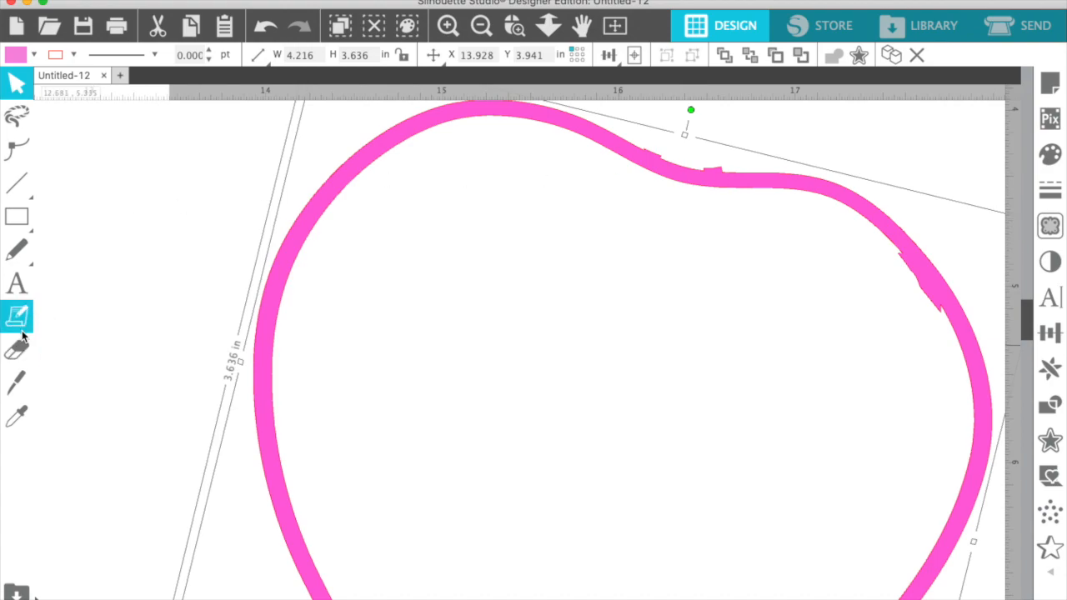
left_click(16, 382)
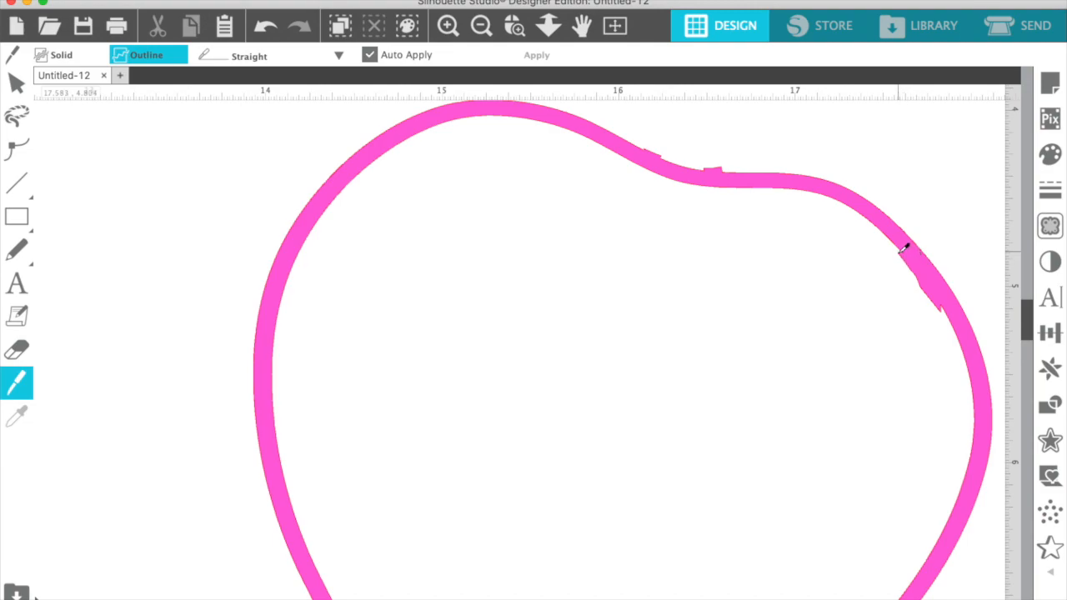
mouse_move(896, 252)
left_mouse_down()
mouse_move(943, 312)
mouse_move(951, 307)
mouse_move(853, 323)
left_mouse_up()
key("Delete")
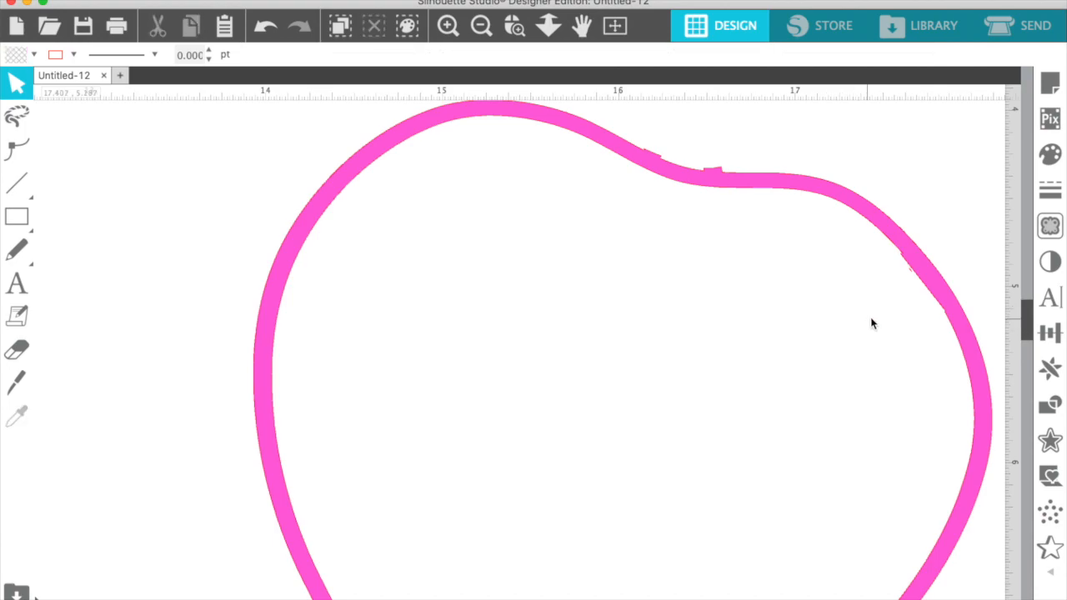
left_click(909, 272)
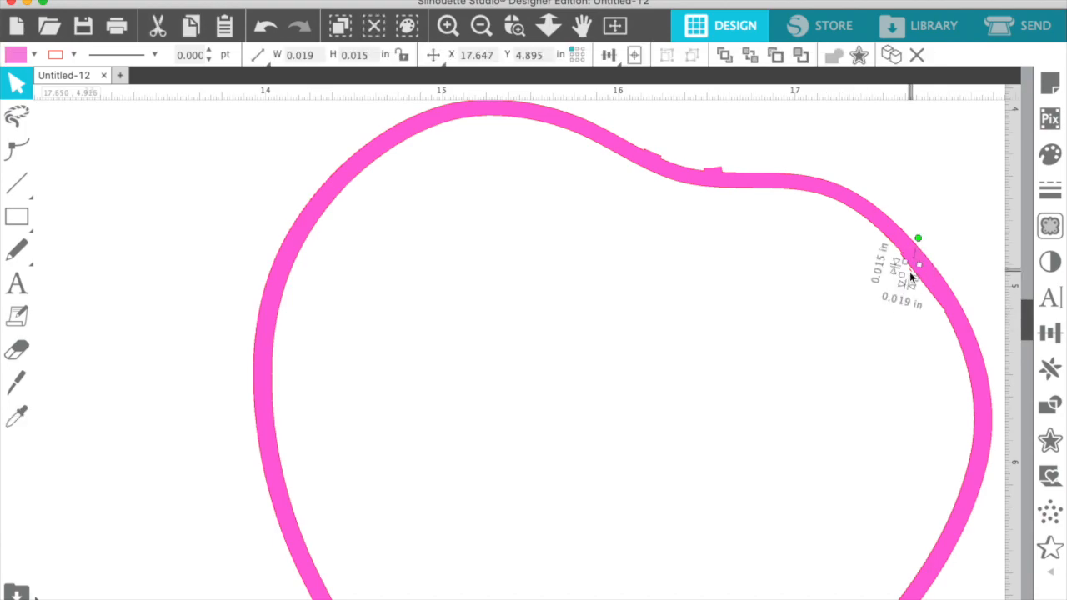
key("Delete")
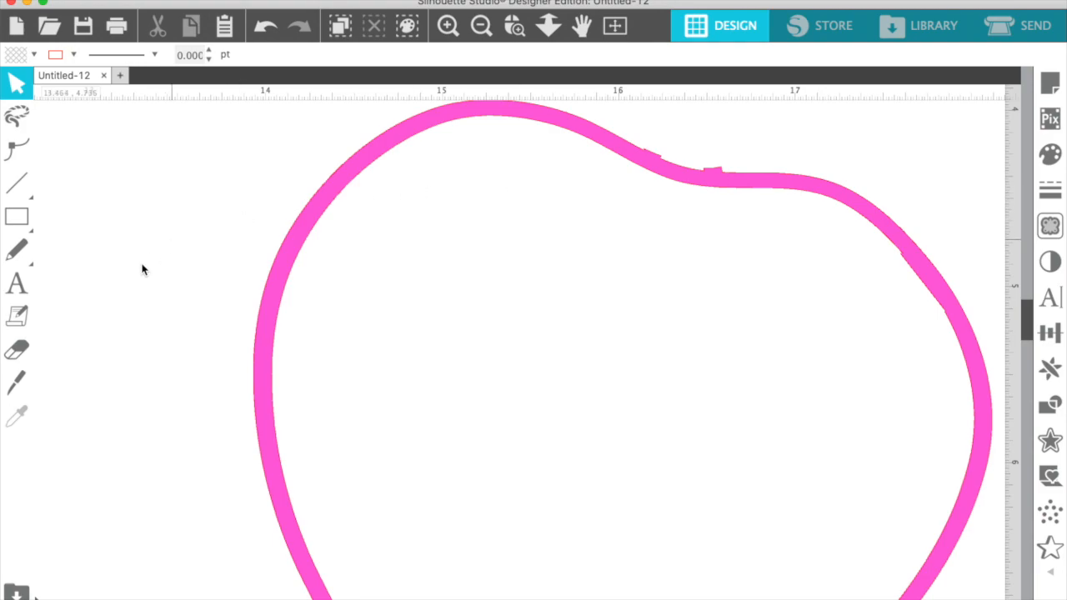
Slice off the two stem stubs on the apple copy's upper edge with the Knife tool and delete them
left_click(20, 383)
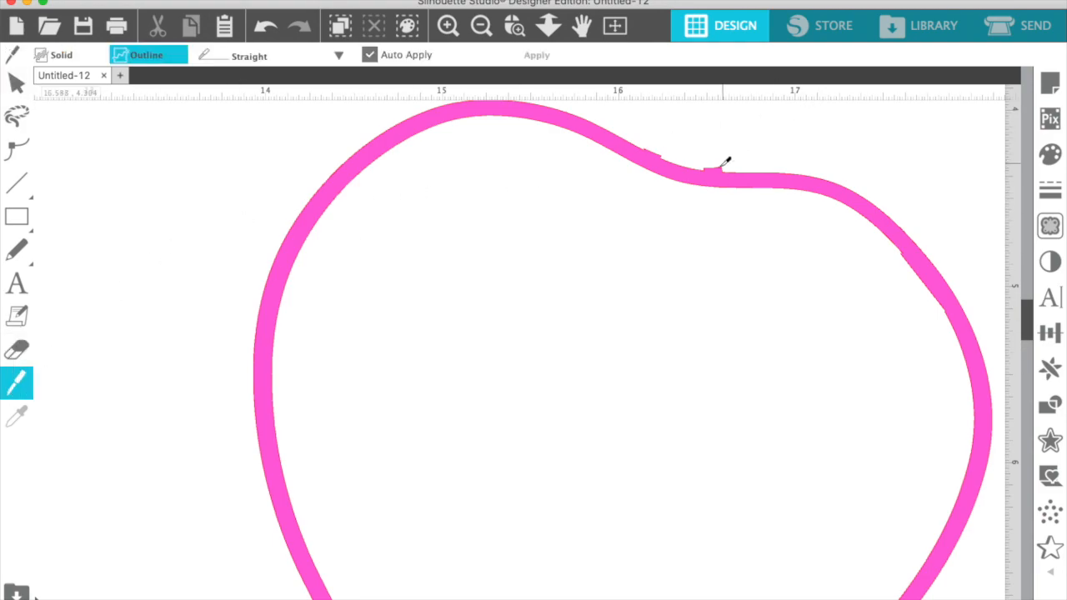
mouse_move(702, 171)
left_mouse_down()
mouse_move(722, 171)
mouse_move(725, 156)
left_mouse_up()
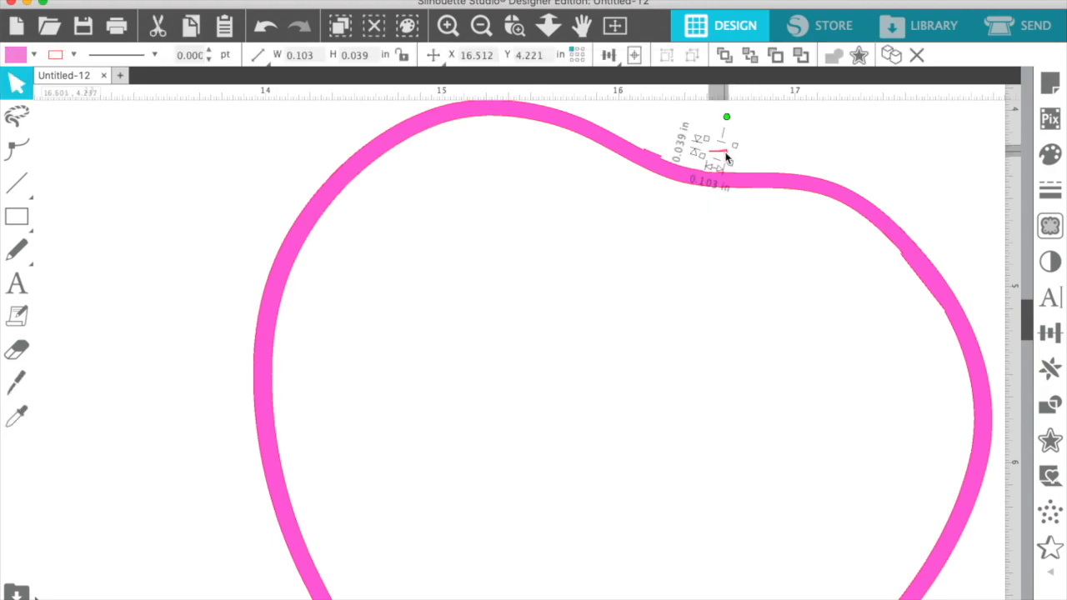
key("Delete")
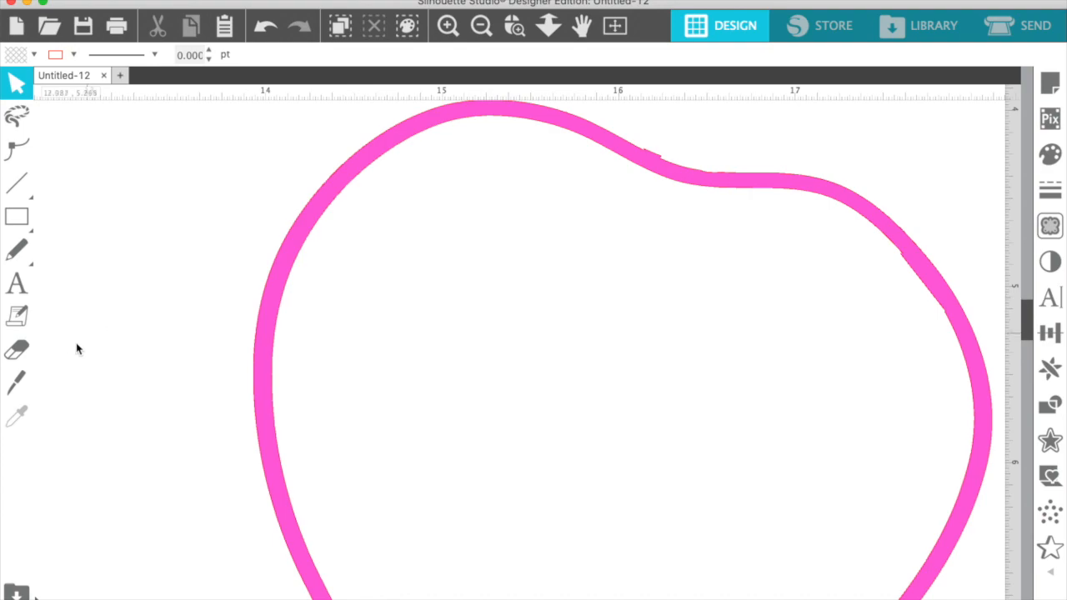
left_click(18, 381)
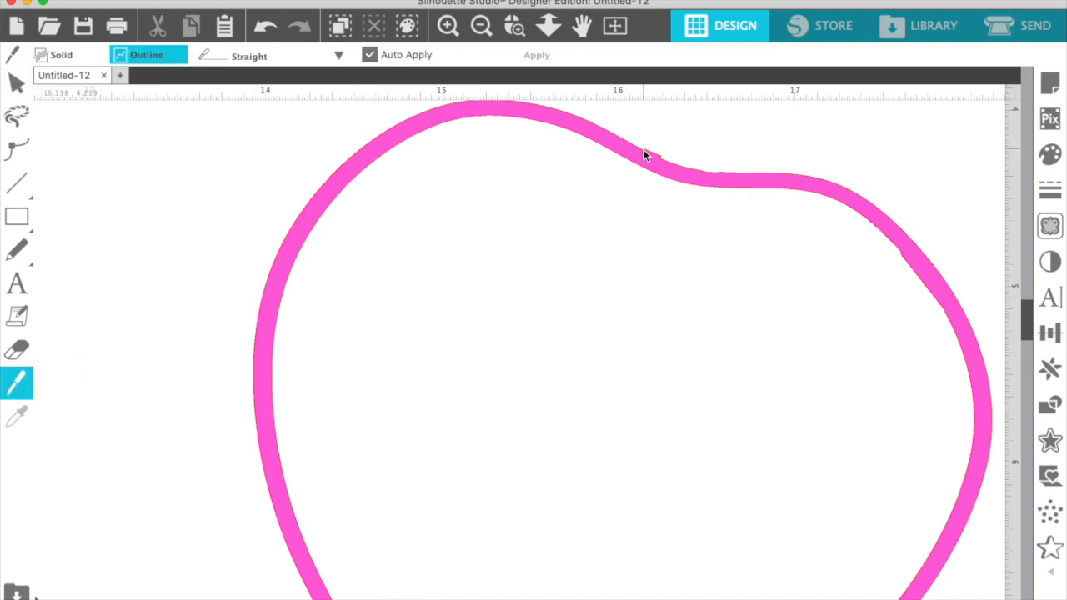
mouse_move(643, 150)
left_mouse_down()
mouse_move(660, 164)
mouse_move(674, 147)
left_mouse_up()
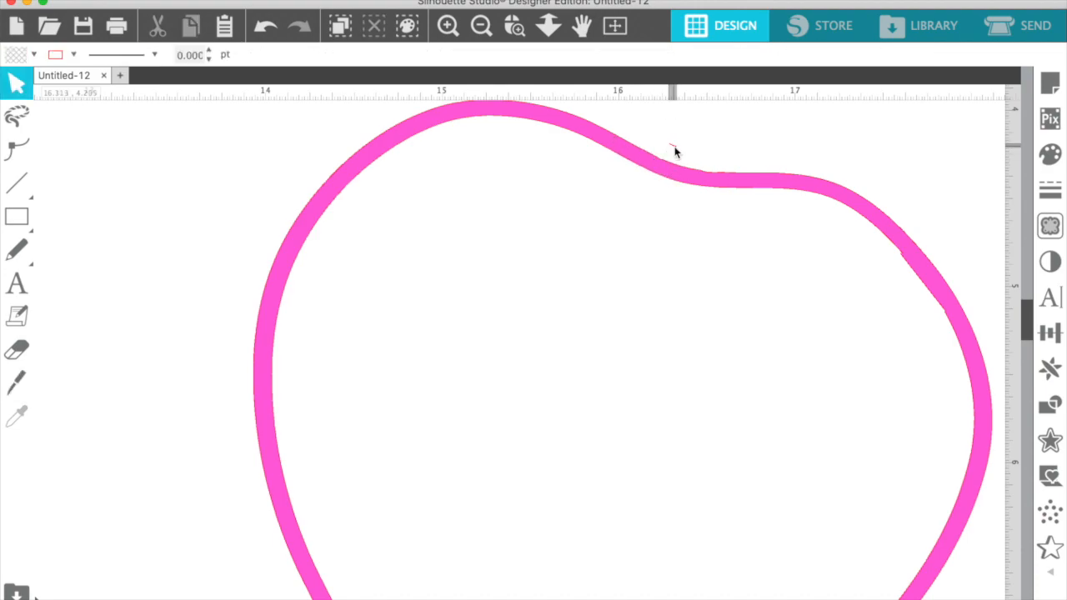
key("Delete")
Edit the apple copy's points and delete the stray one at the right stem joint on its upper edge
scroll(674, 153, "right", 5)
scroll(674, 152, "up", 1)
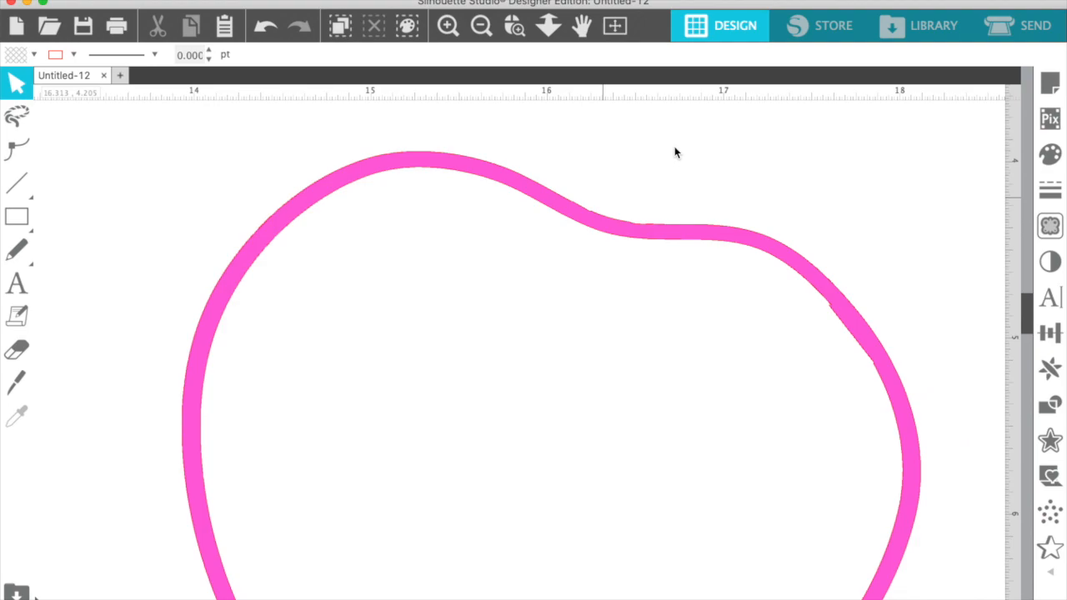
left_click(447, 26)
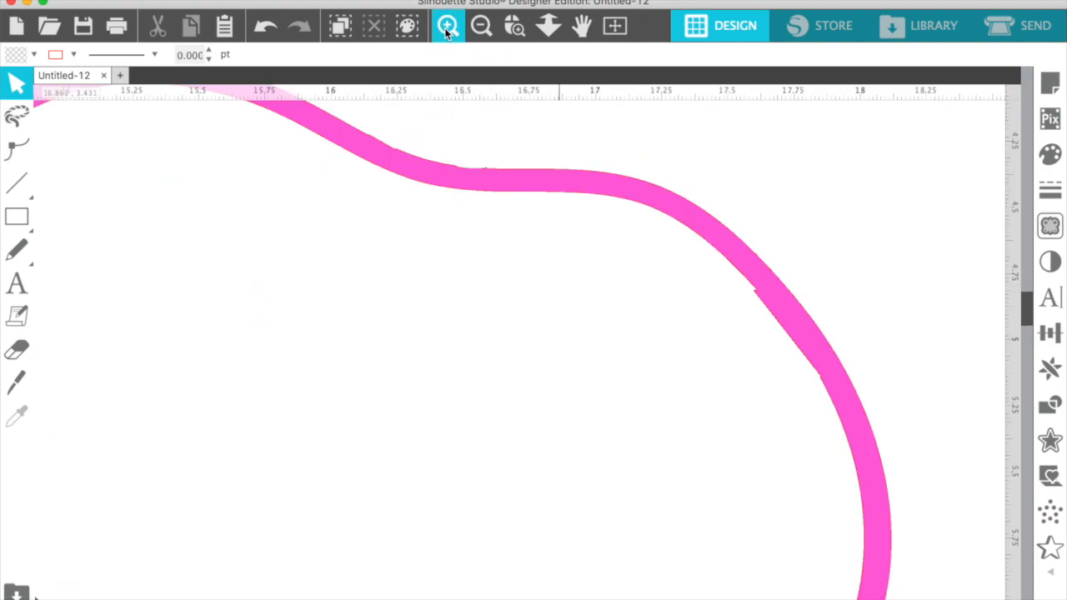
left_click(6, 150)
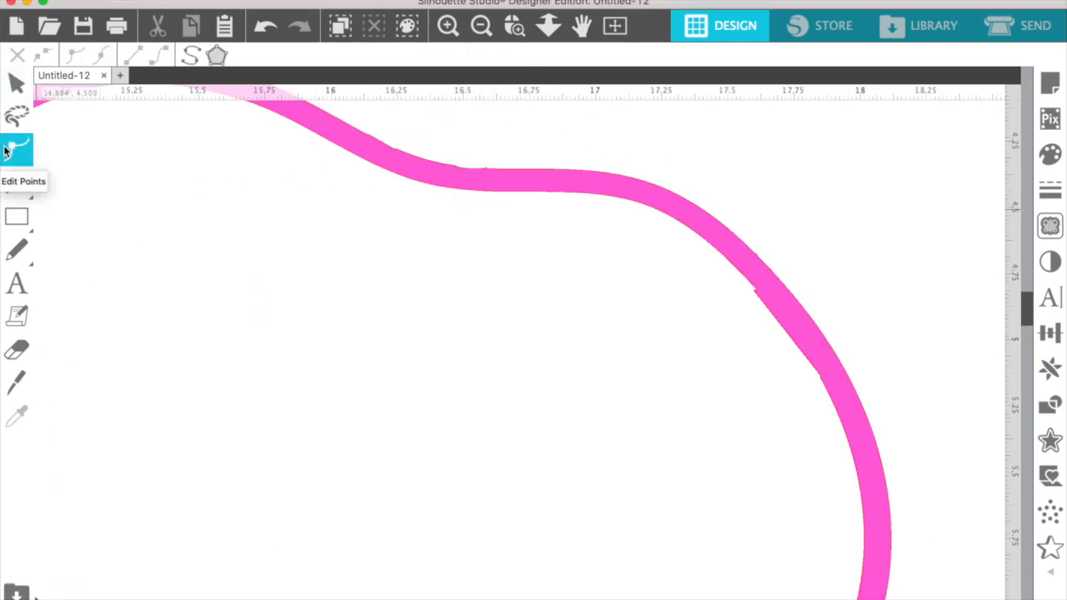
double_click(505, 181)
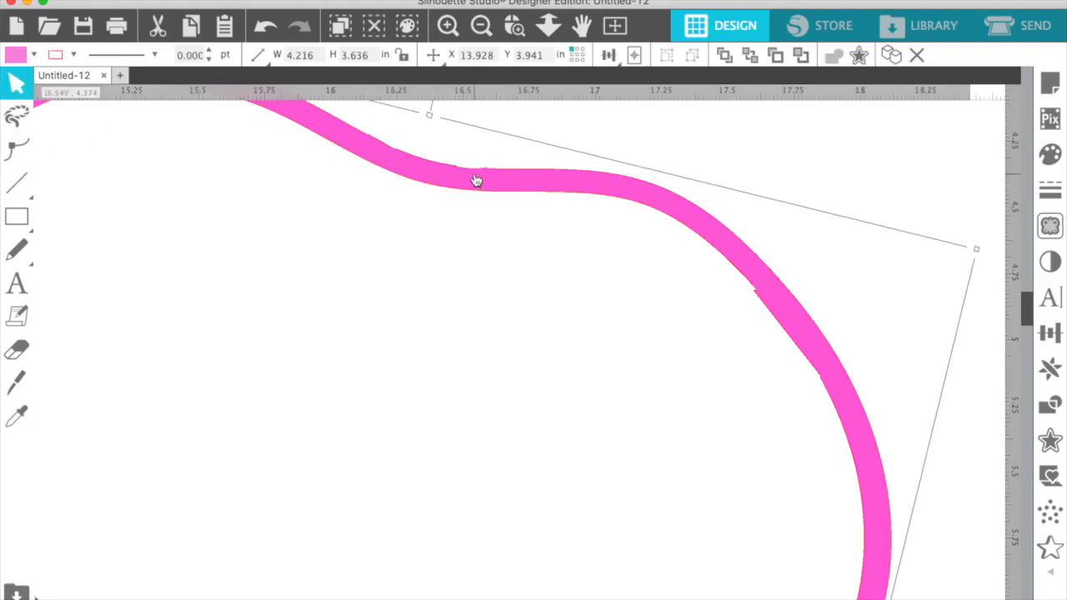
left_click(760, 125)
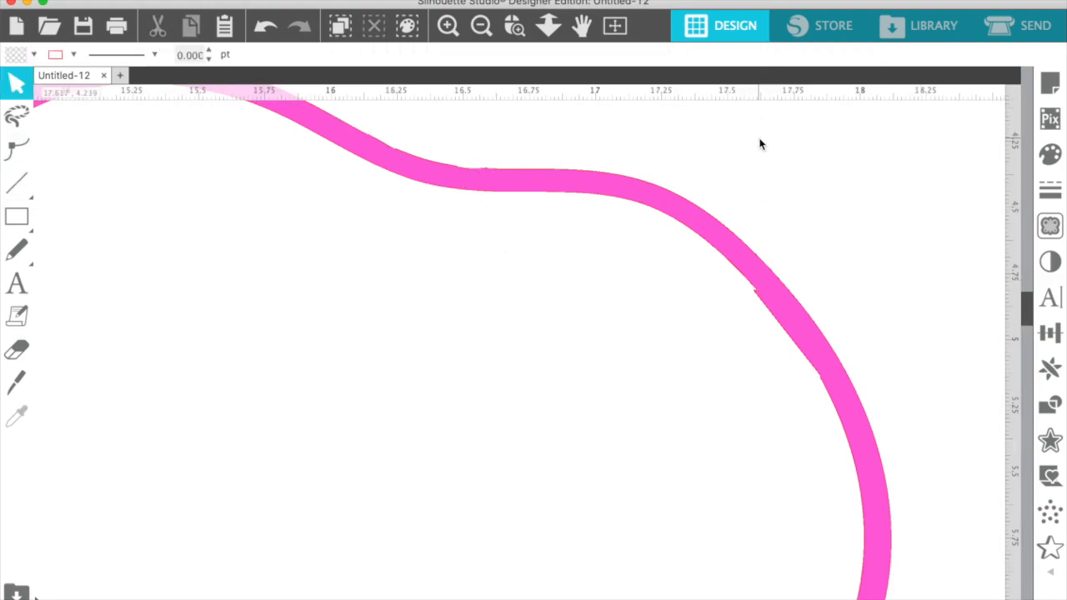
left_click(473, 173)
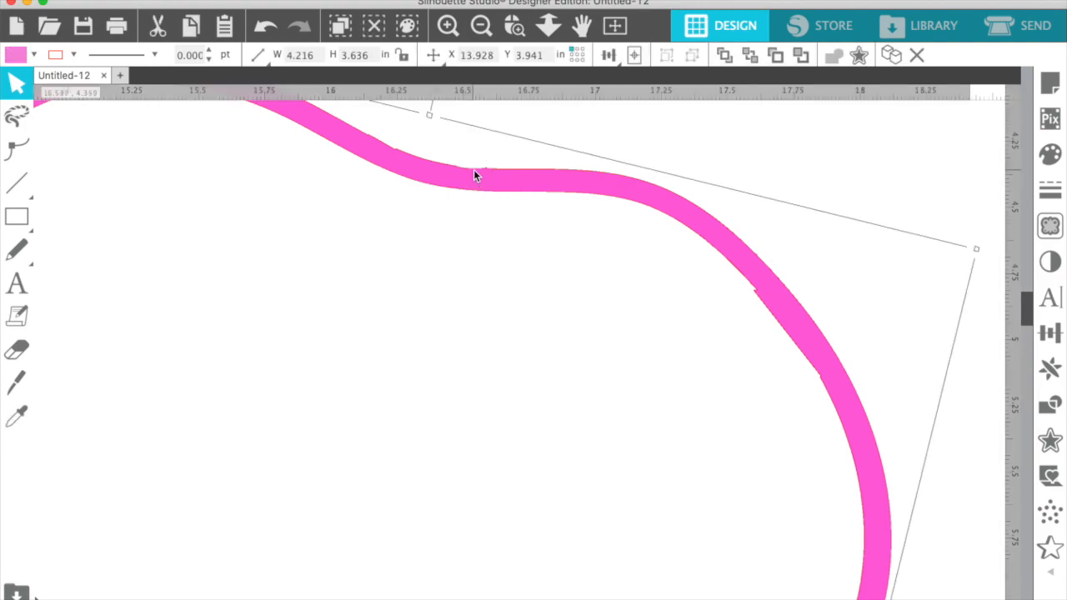
double_click(473, 170)
left_click(469, 171)
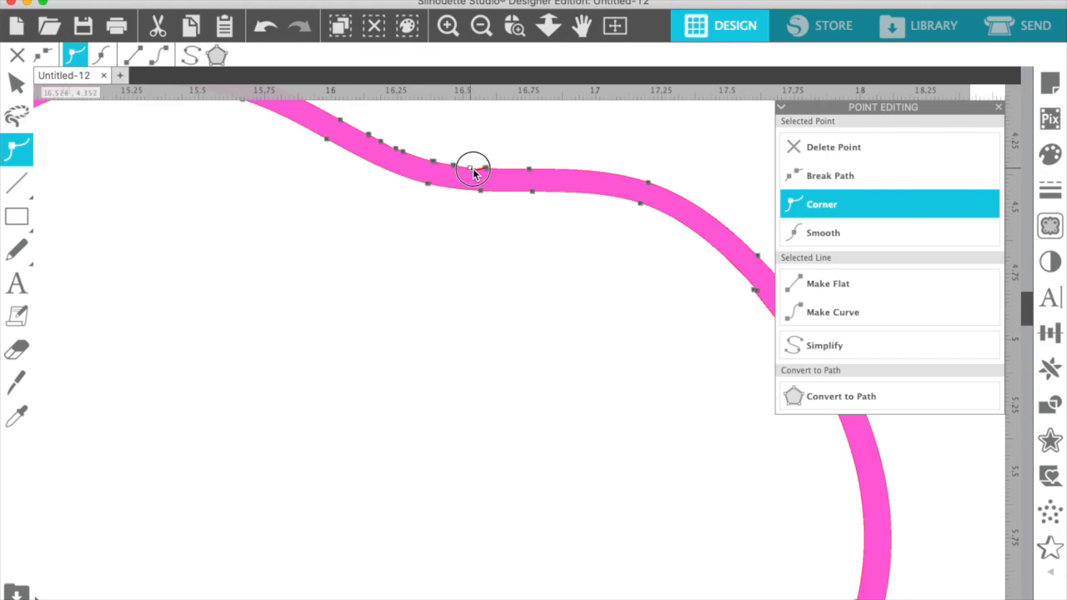
left_click(455, 217)
Reopen the apple copy's points and remove the remaining bump beside the right stem joint, leaving a smooth edge
double_click(479, 175)
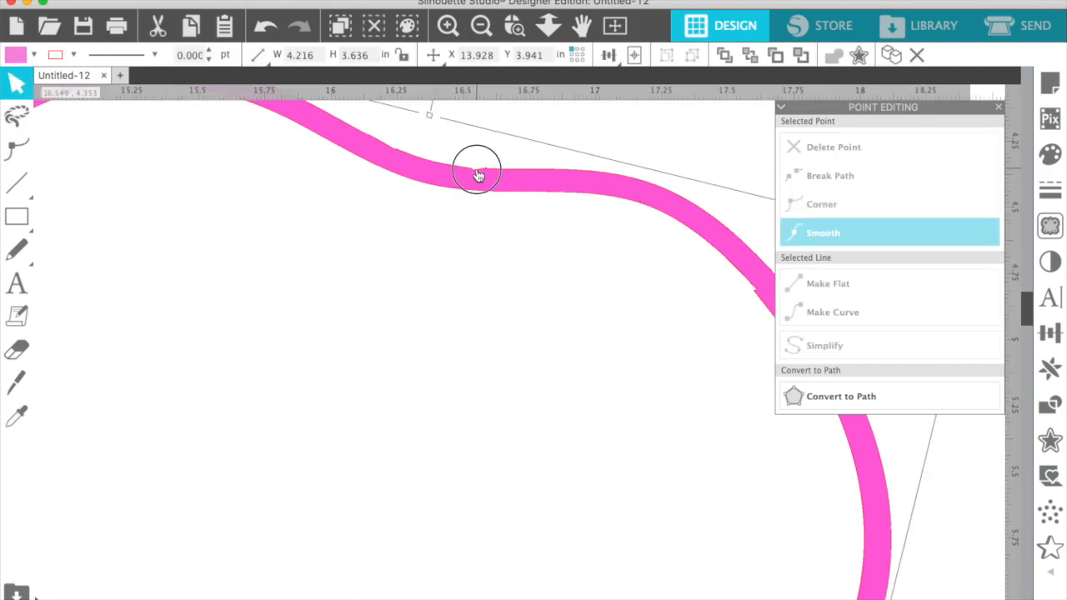
left_click(482, 175)
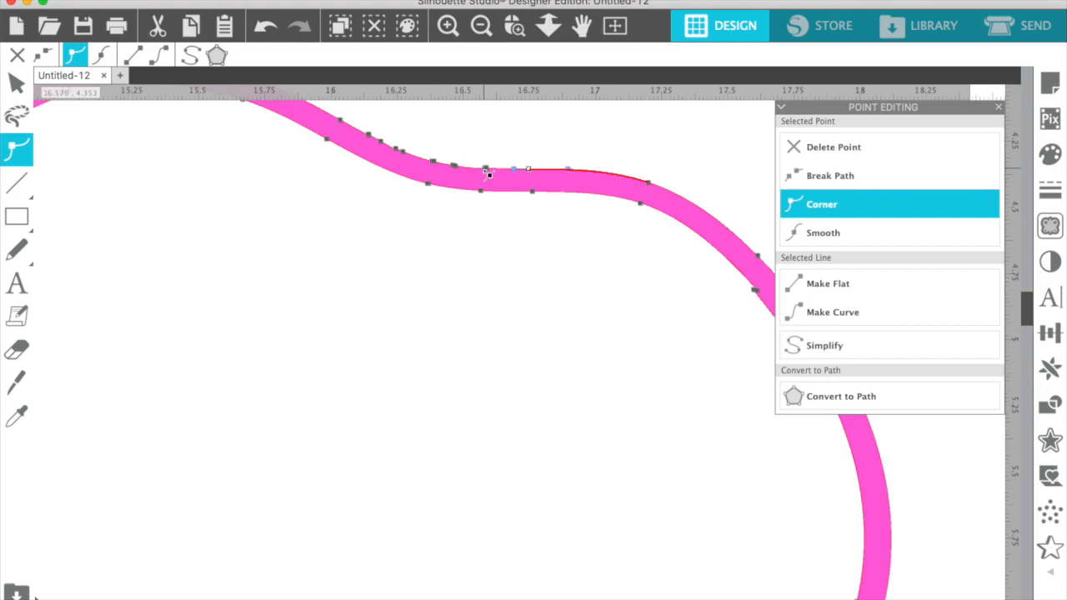
left_click(528, 145)
scroll(430, 215, "up", 3)
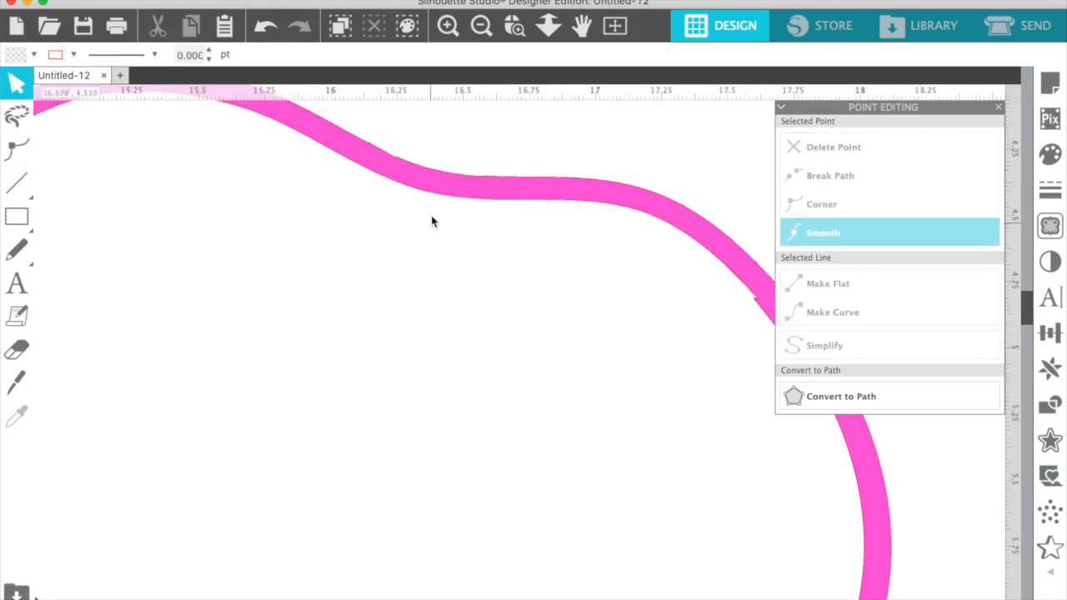
Edit the apple copy's points and clean up the stray ones on the slope beside the stem joint
double_click(404, 192)
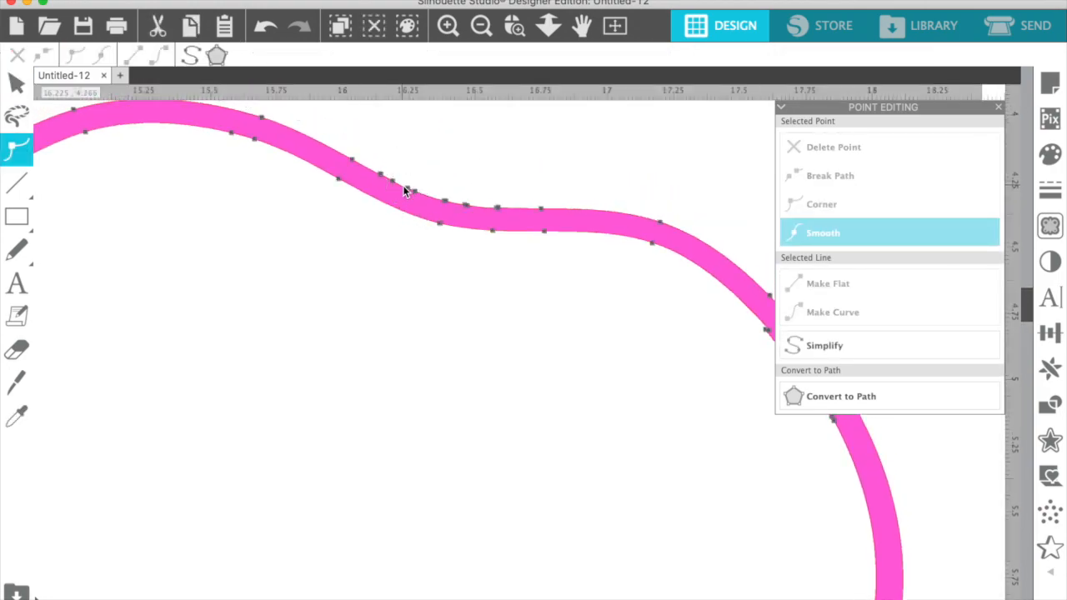
left_click(397, 184)
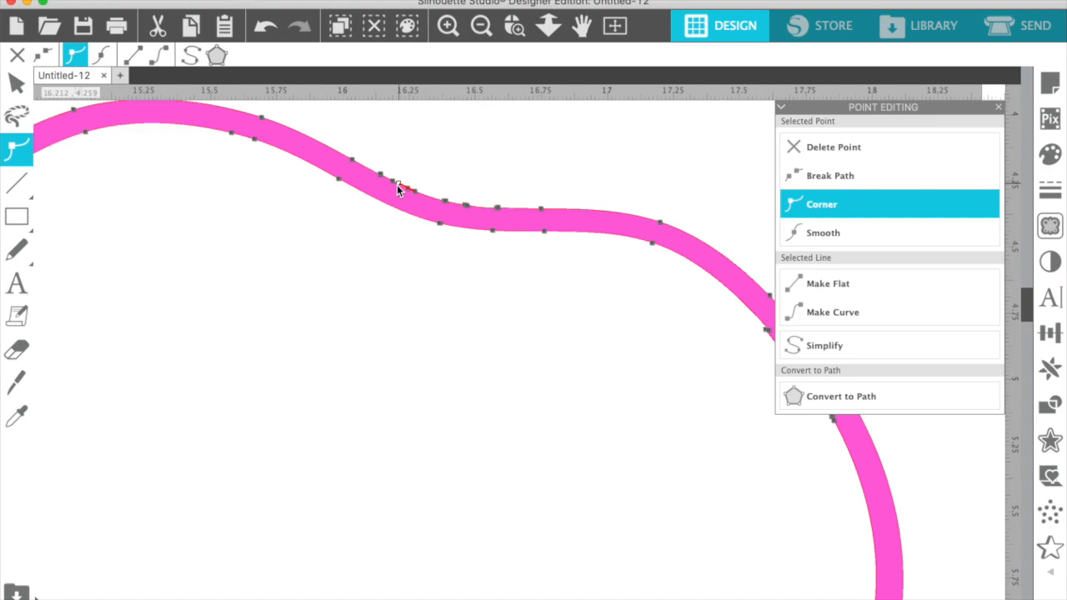
left_click_drag(396, 184, 414, 192)
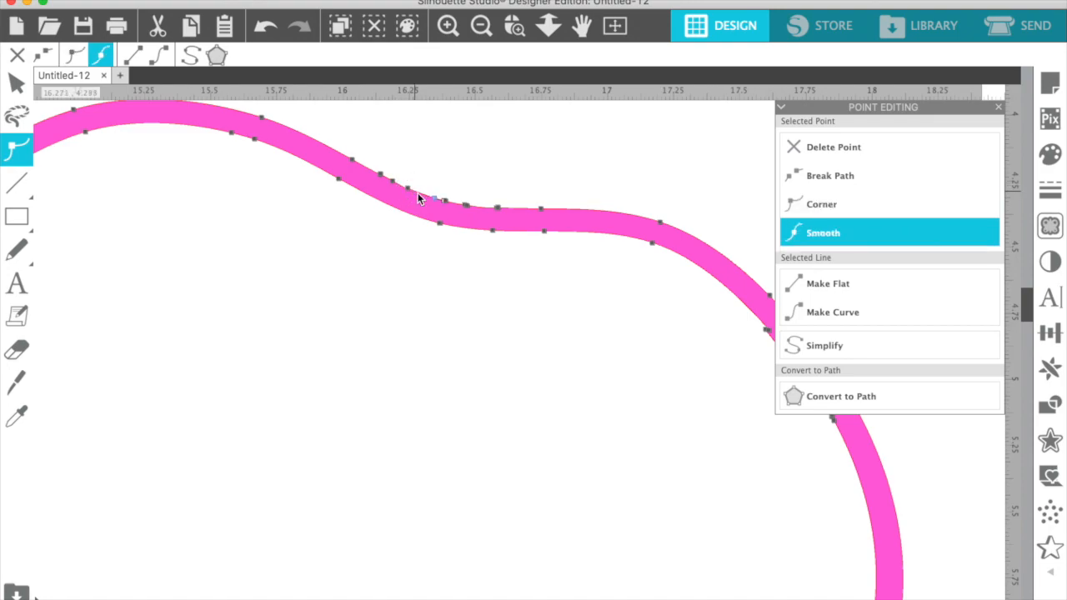
left_click(399, 250)
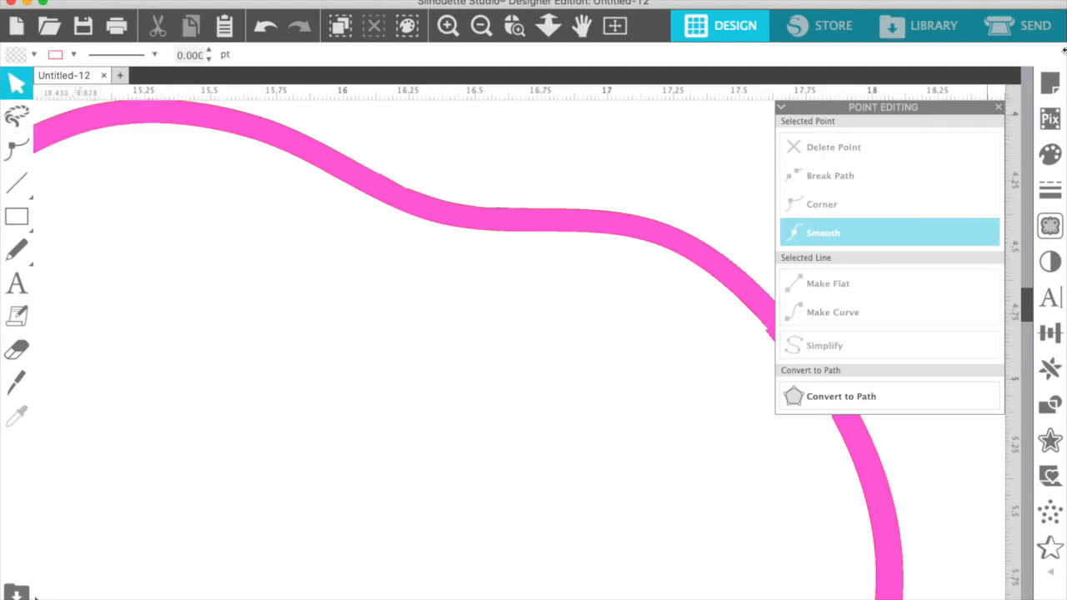
Reshape the apple copy's inner right edge by editing points at the upper end of the highlight remnant, removing the notch there
scroll(586, 316, "right", 6)
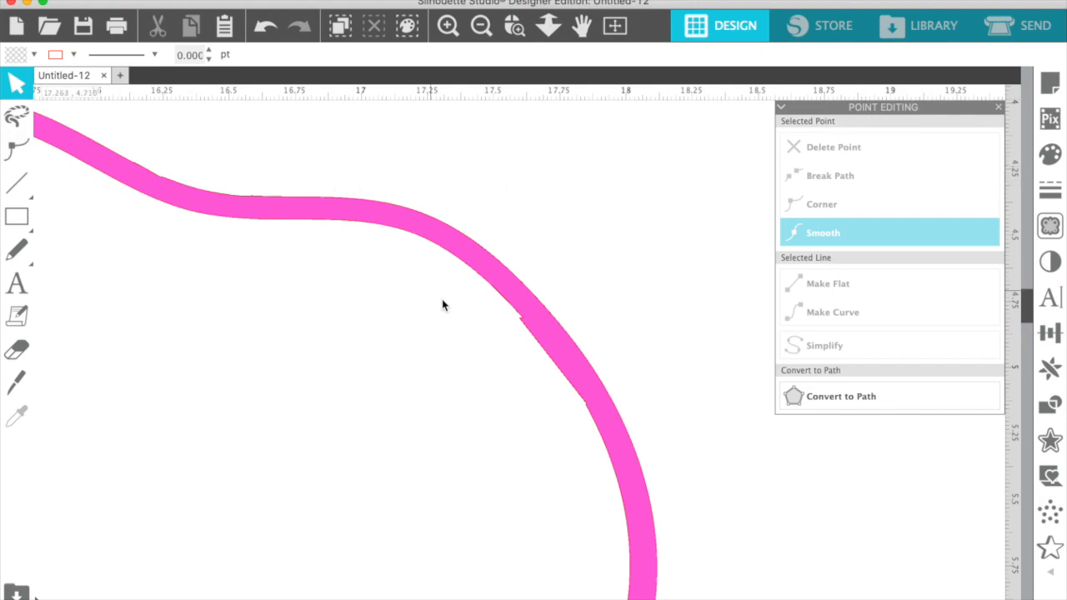
left_click(538, 342)
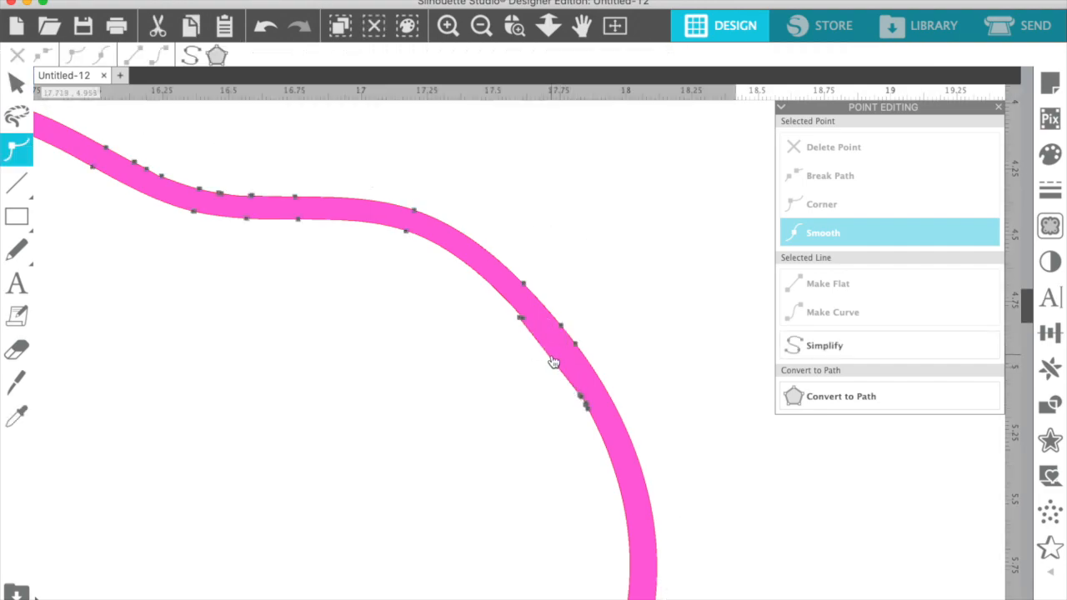
left_click(550, 359)
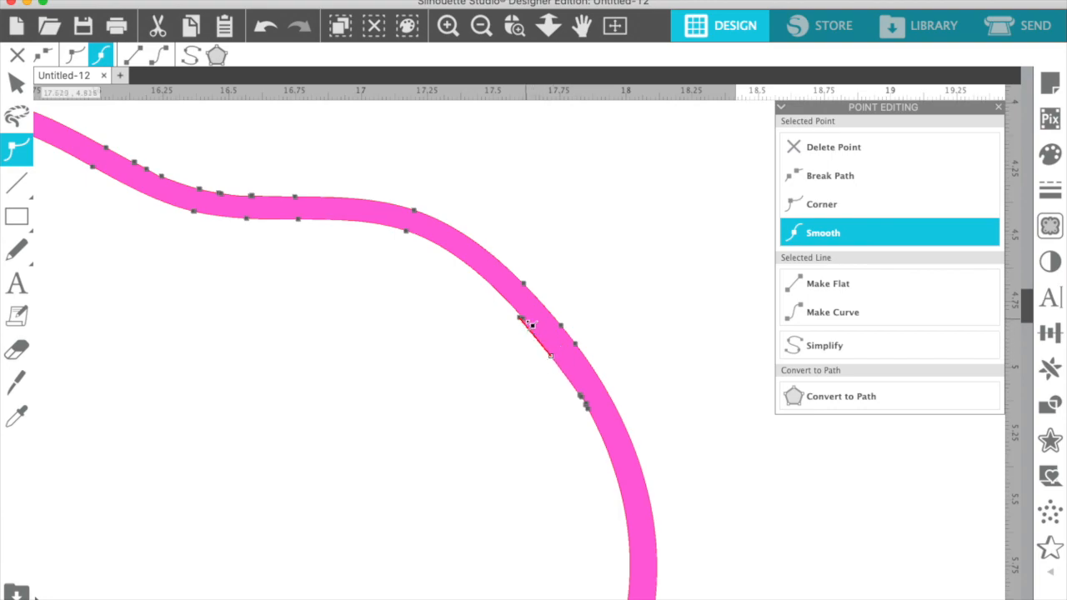
left_click(526, 322)
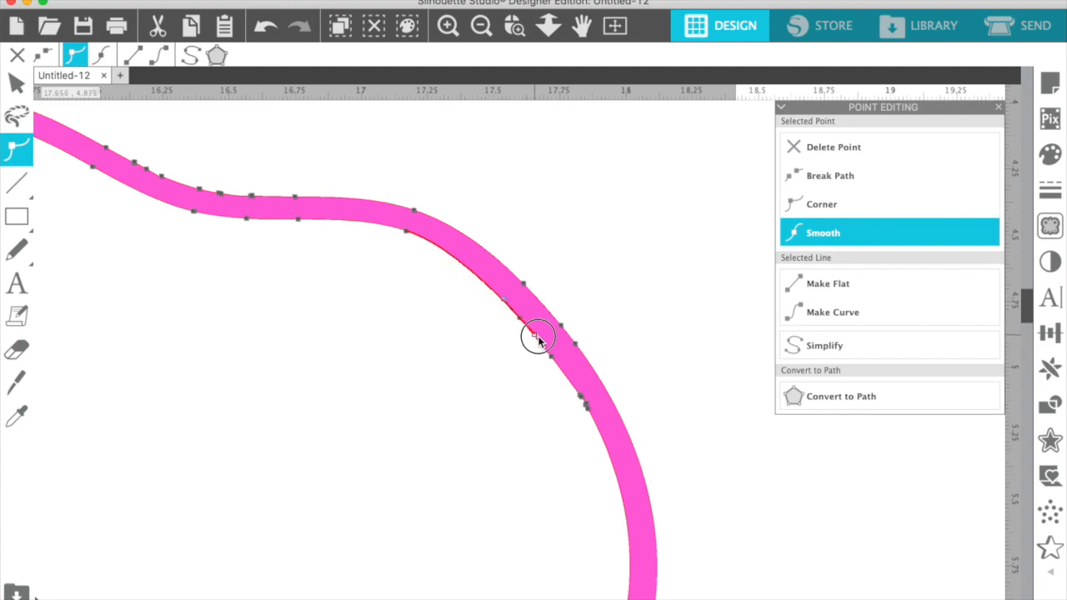
left_click(537, 338)
key("Delete")
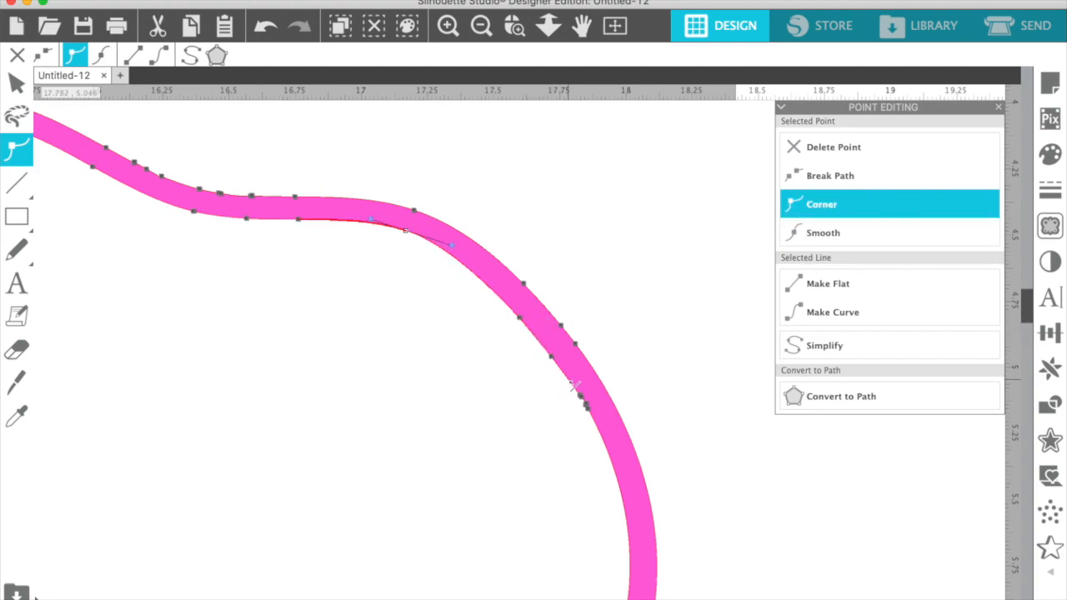
left_click(630, 325)
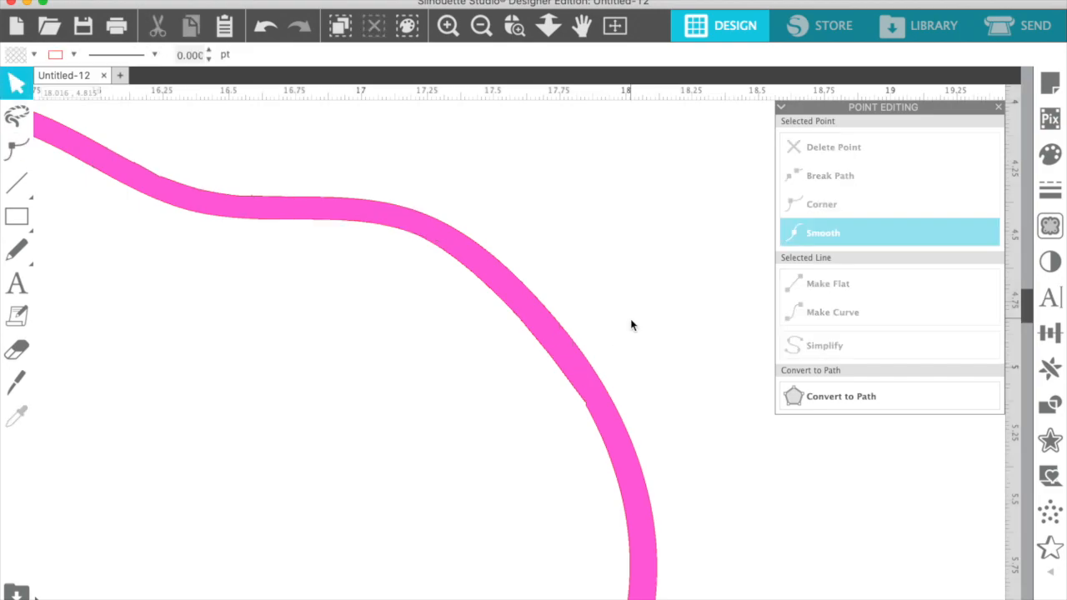
Delete the stray point at the lower end of the highlight remnant on the inner right edge and finish point editing
double_click(588, 409)
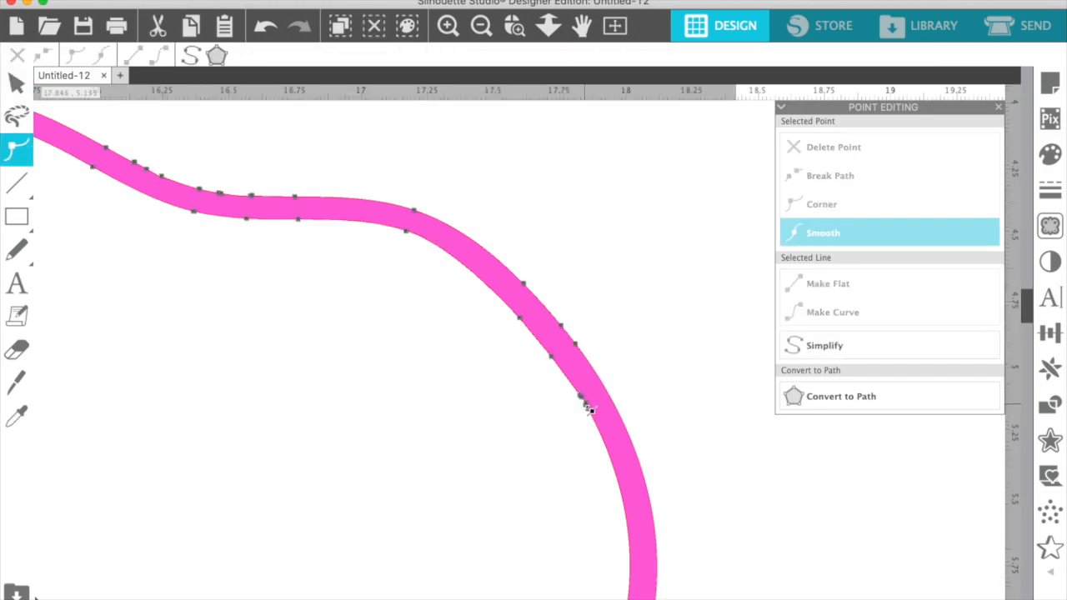
left_click(584, 406)
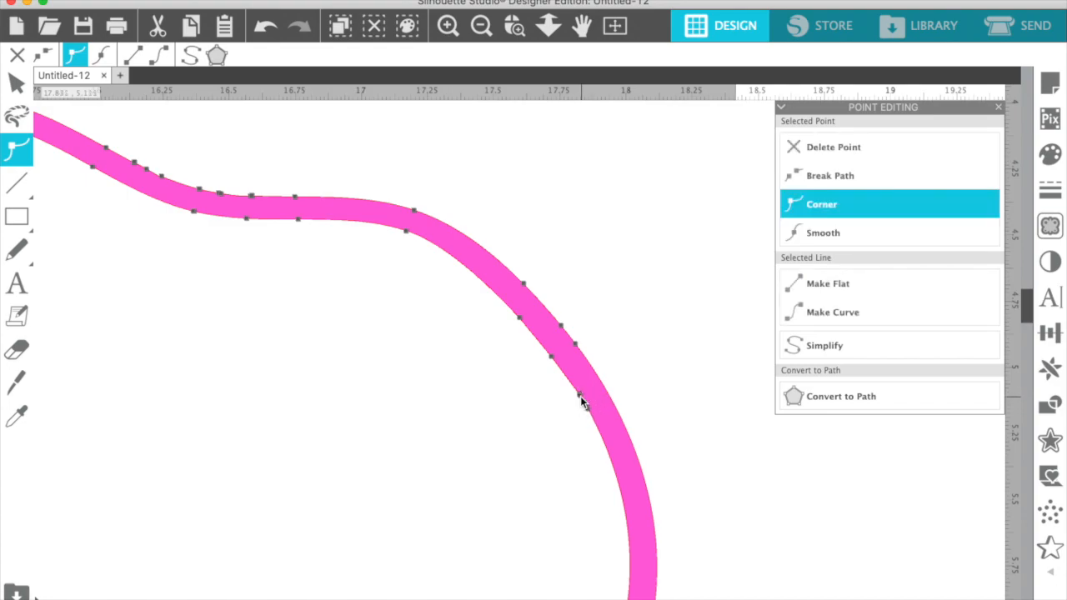
left_click(632, 389)
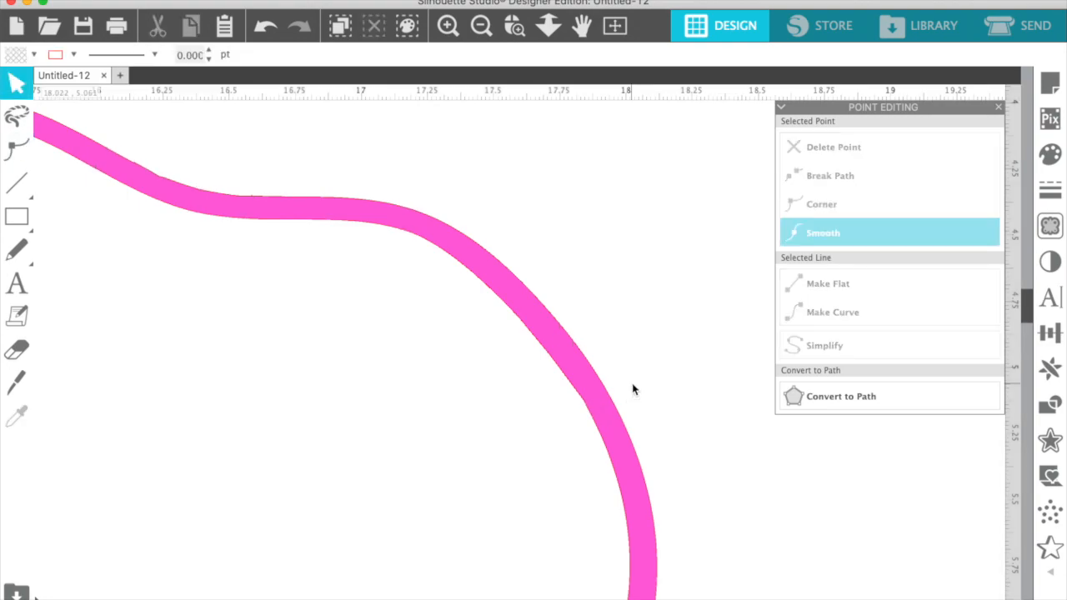
left_click(481, 28)
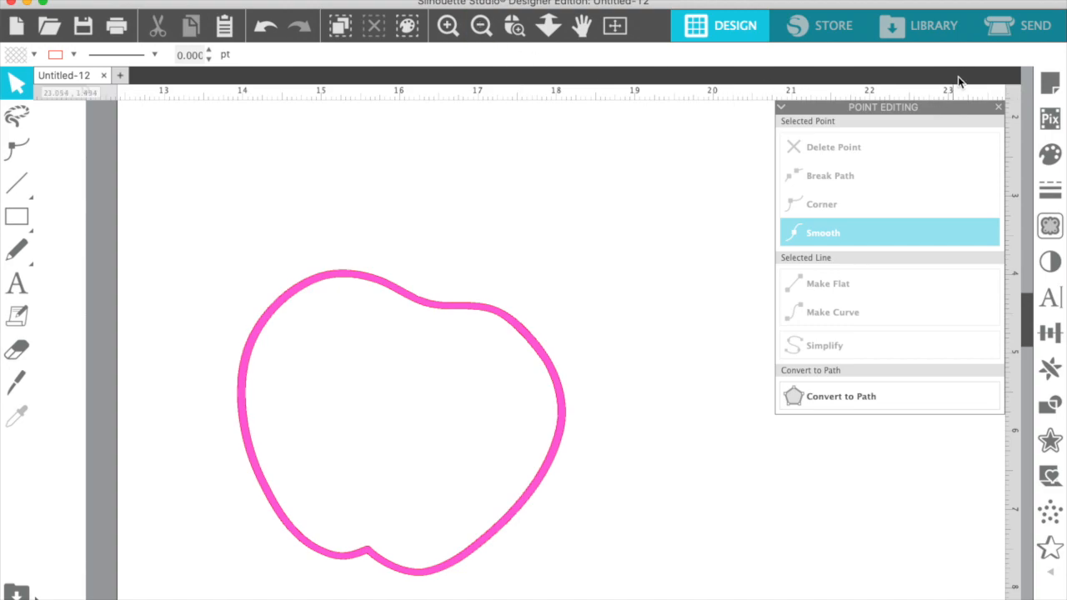
left_click(999, 106)
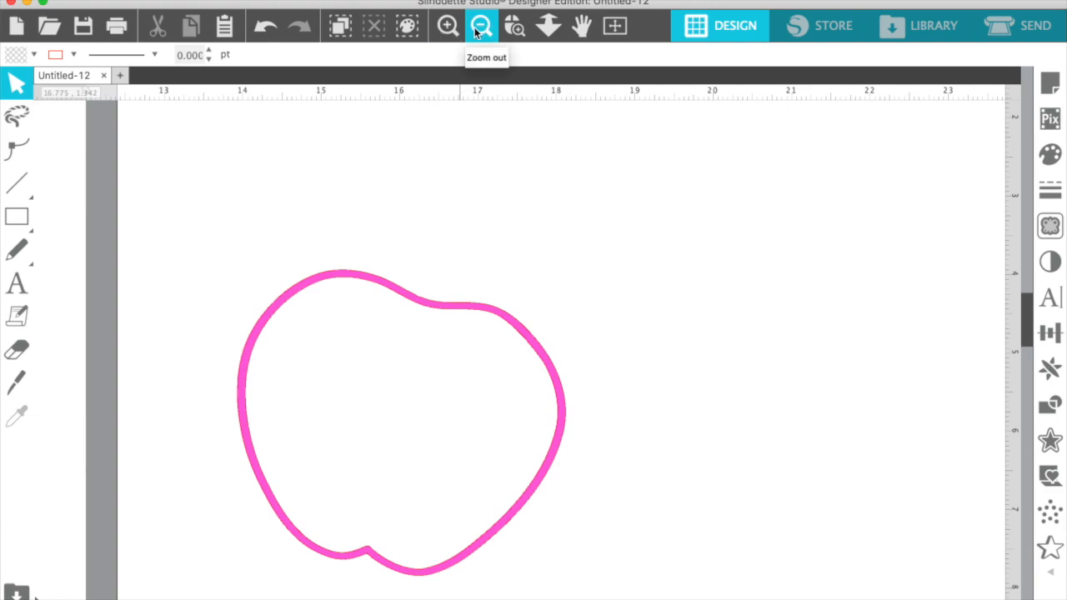
Move the cleaned apple outline beside the original apple
scroll(452, 154, "left", 10)
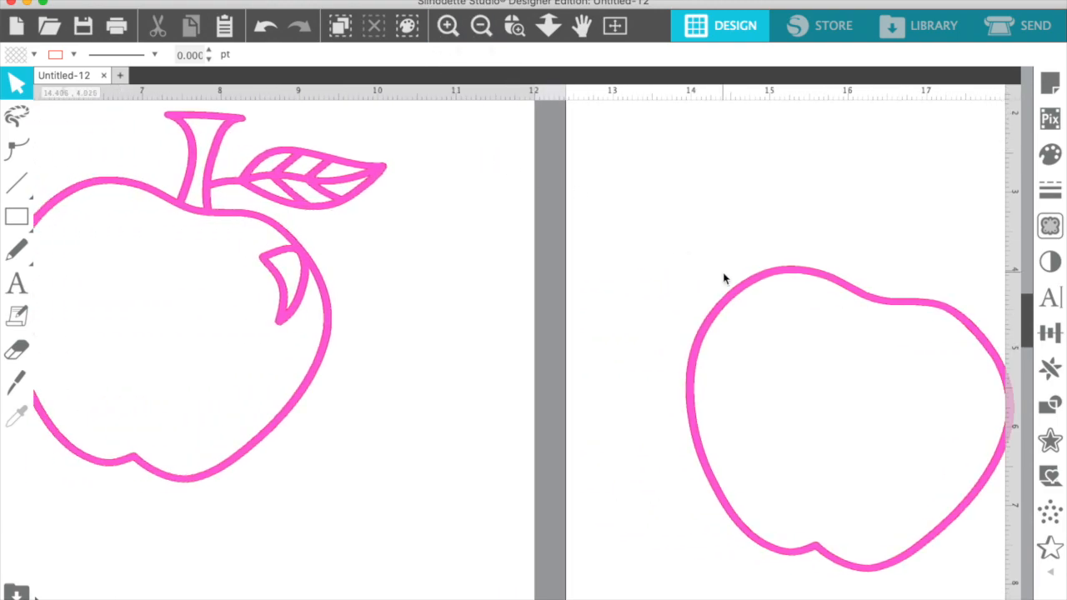
left_click_drag(721, 295, 355, 271)
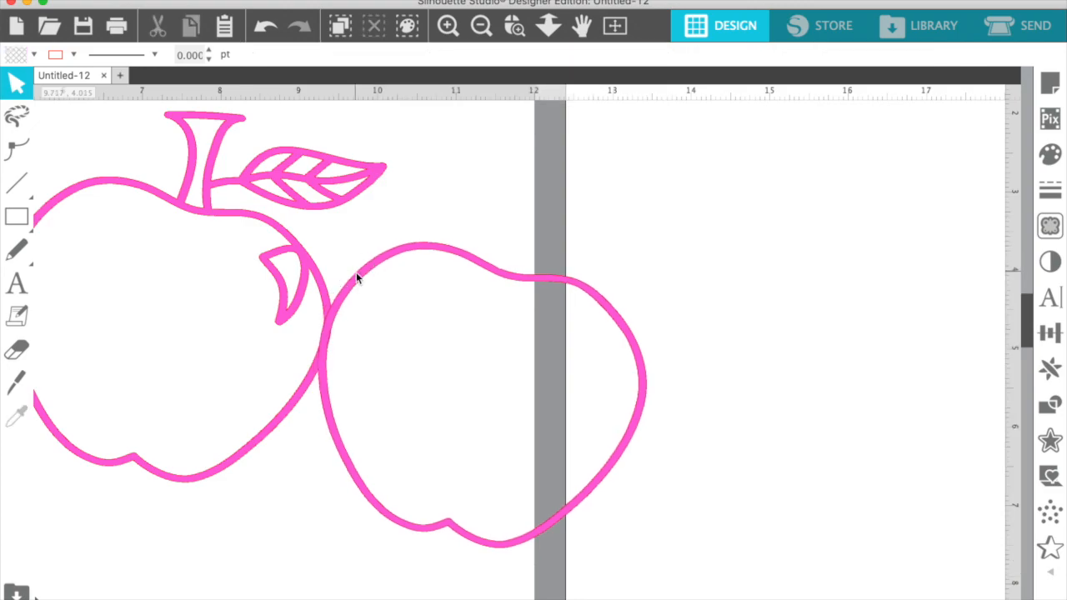
scroll(356, 271, "left", 4)
left_click_drag(497, 314, 592, 350)
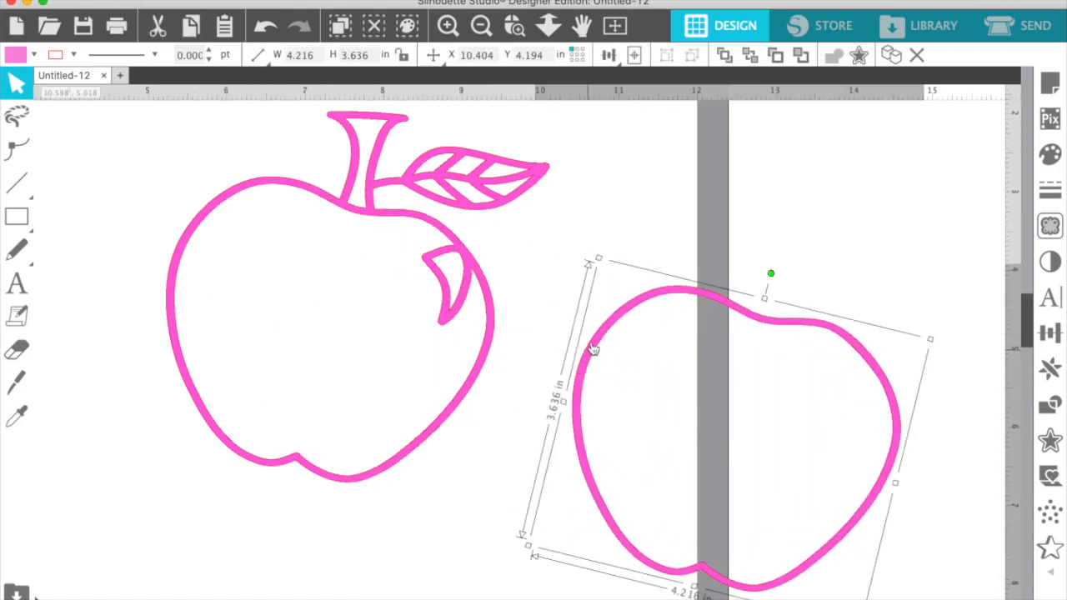
Enlarge the apple outline and stretch it wider than tall, to 5.751 in wide and 4.231 in high
left_click_drag(932, 340, 1004, 291)
left_click(567, 370)
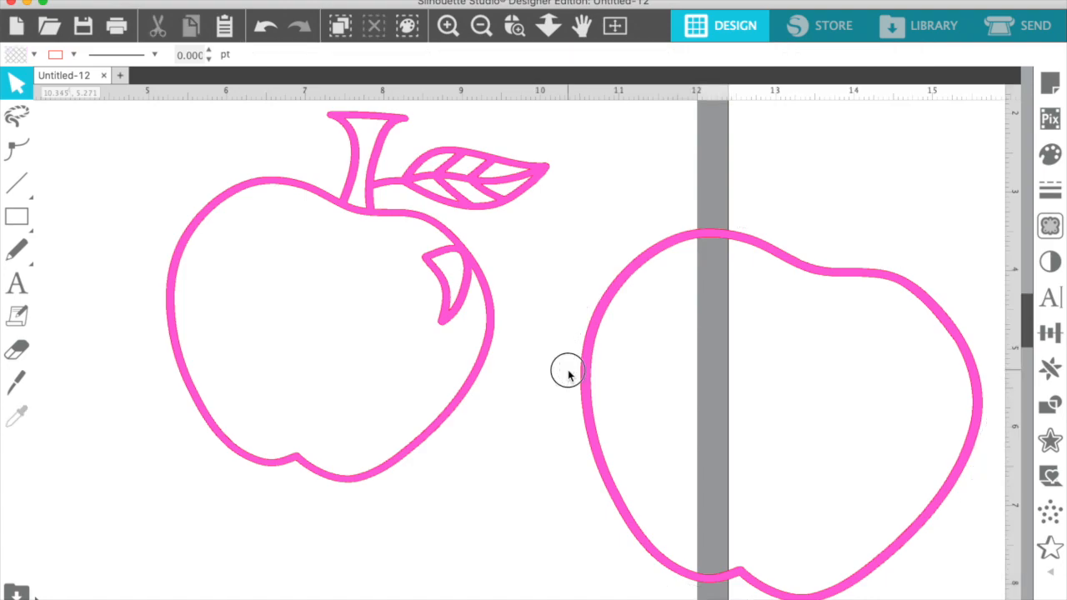
left_click(583, 375)
left_click_drag(572, 370, 525, 363)
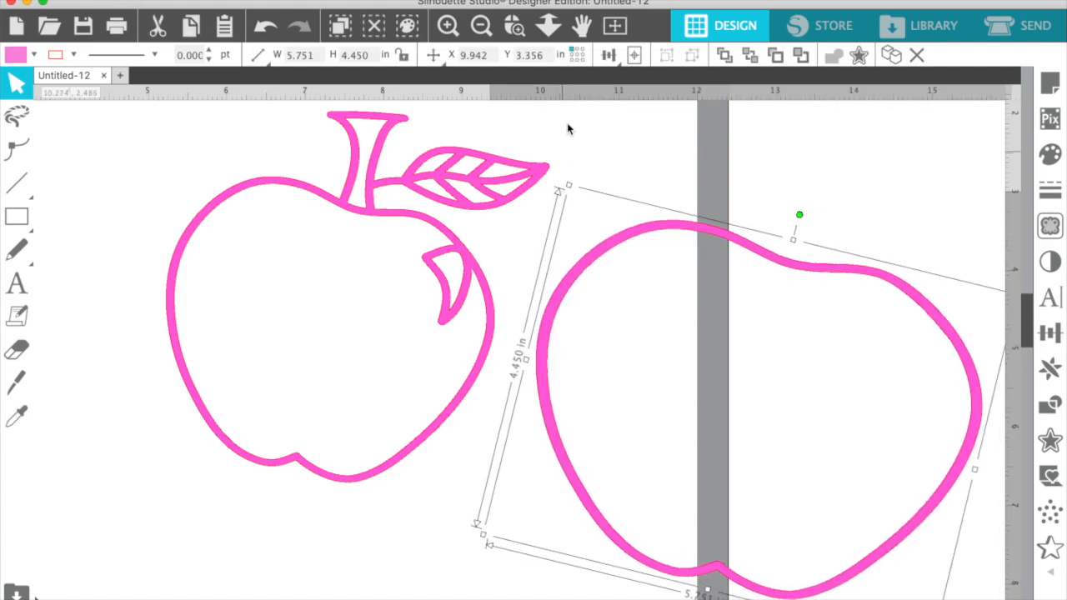
left_click_drag(793, 241, 795, 264)
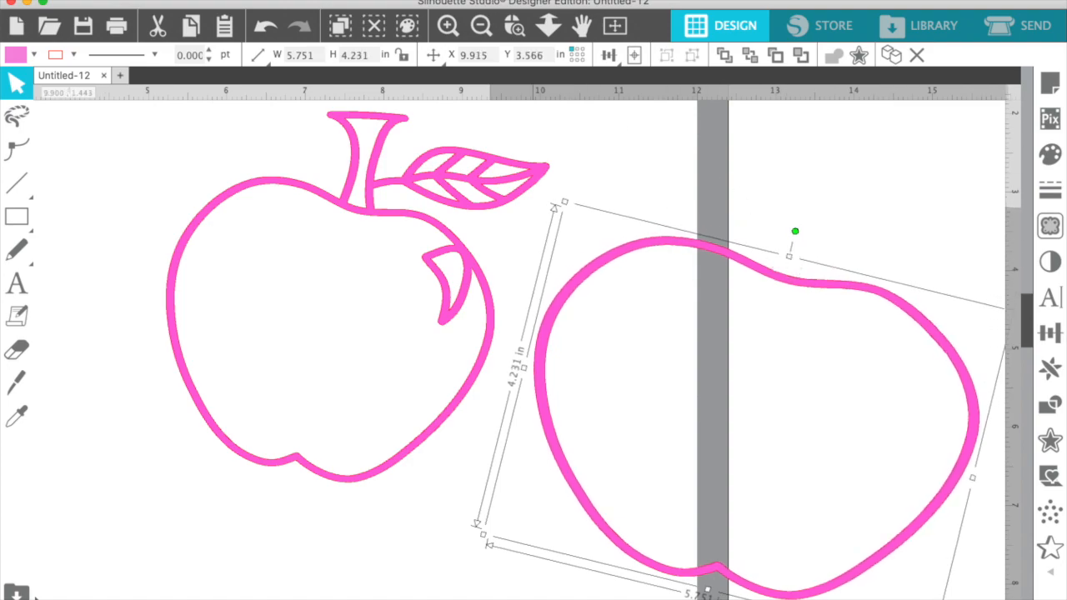
left_click(481, 25)
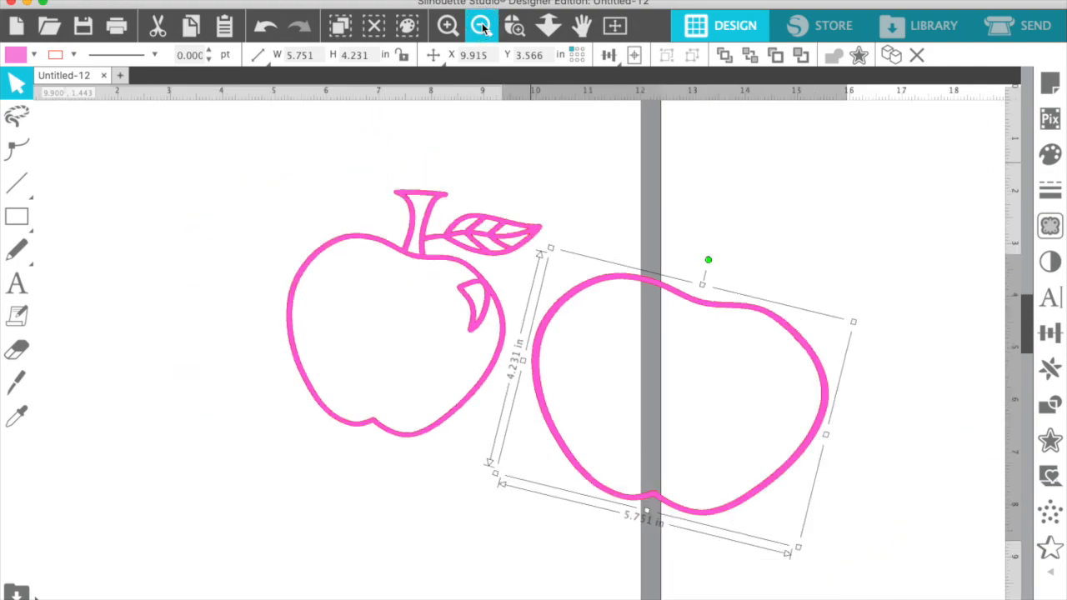
Place the outline over the original apple, centred on the stem base and bottom notch, and reduce its height to 3.736 in
left_click_drag(670, 291, 390, 245)
left_click_drag(364, 465, 358, 448)
key("Left")
key("Left")
key("Left")
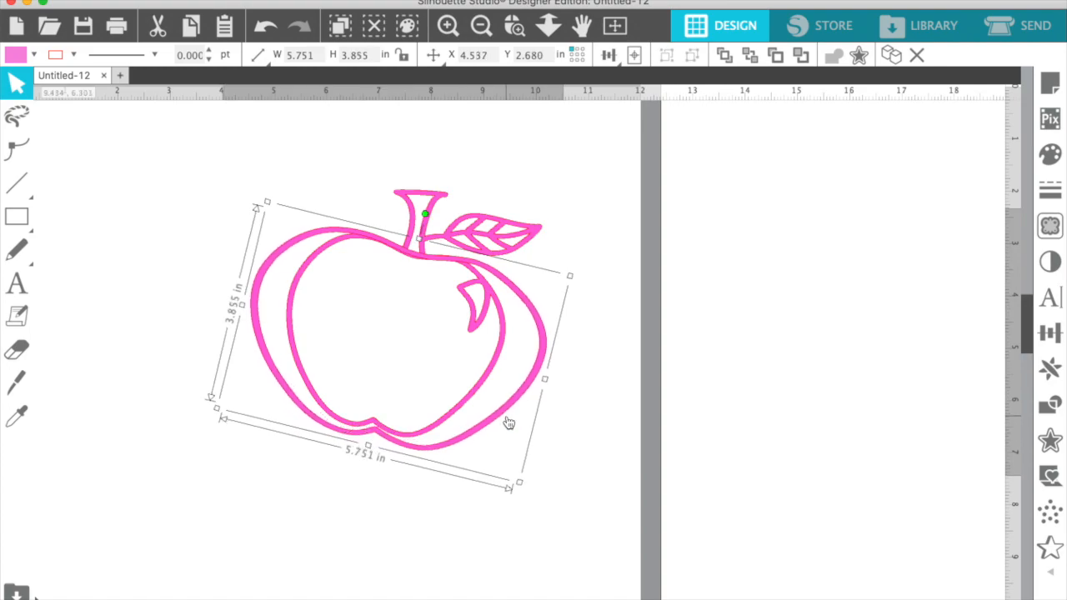
key("Right")
key("Right")
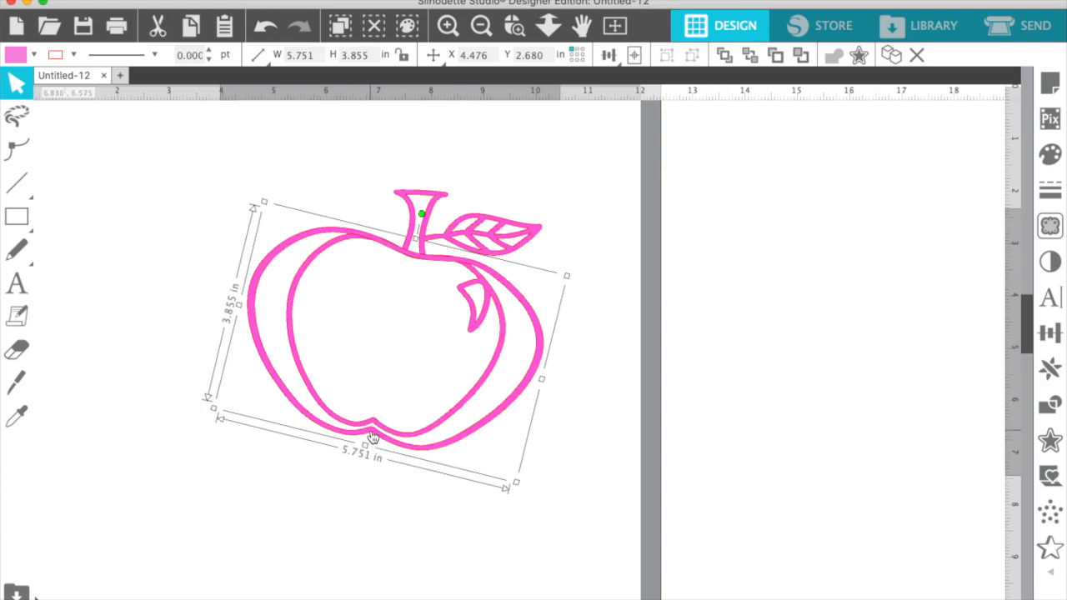
left_click_drag(365, 448, 366, 444)
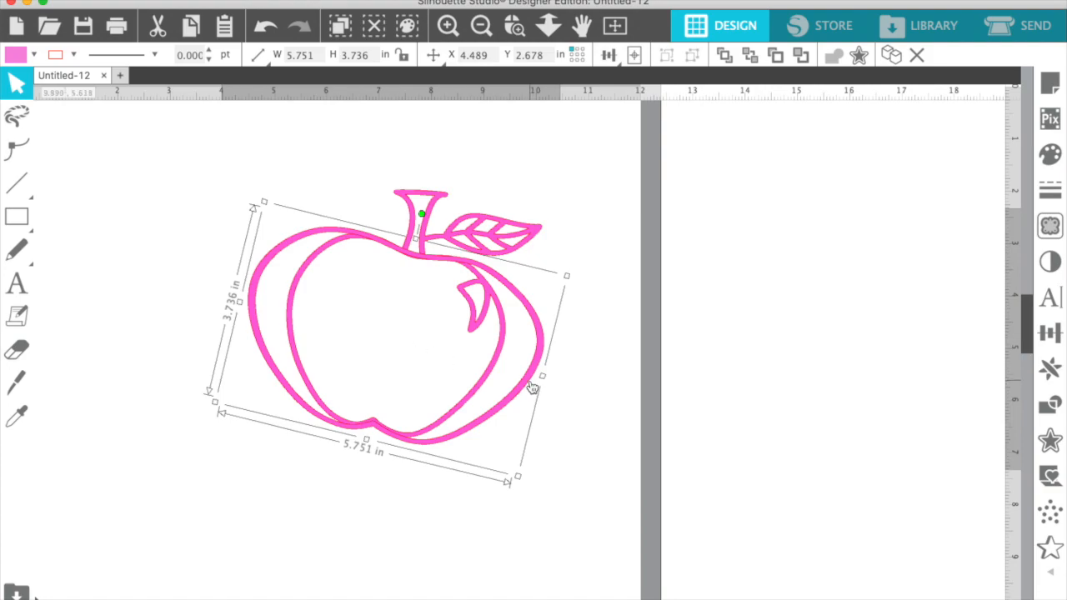
Duplicate the widened outline, stretch the duplicate to 6.658 in wide, and align it over the other outlines at stem base and notch
key("super+d")
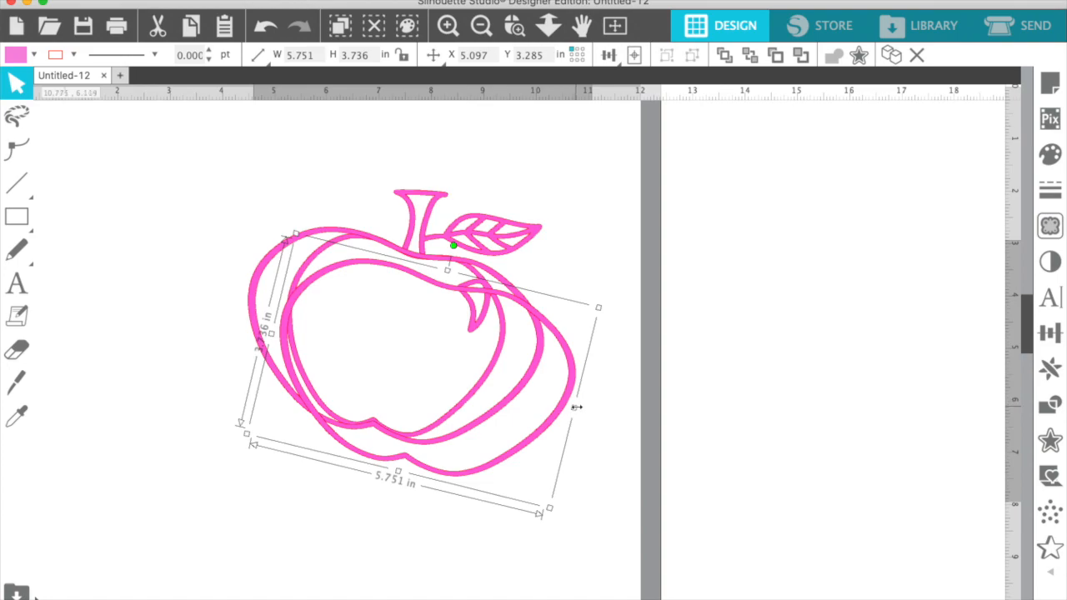
left_click_drag(577, 408, 621, 417)
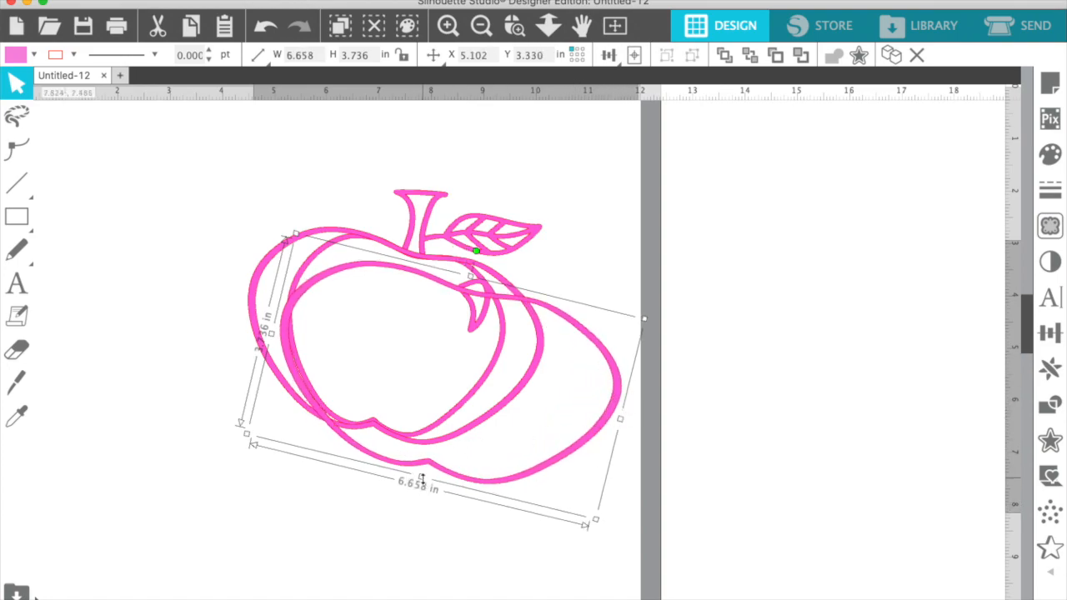
left_click_drag(454, 475, 399, 434)
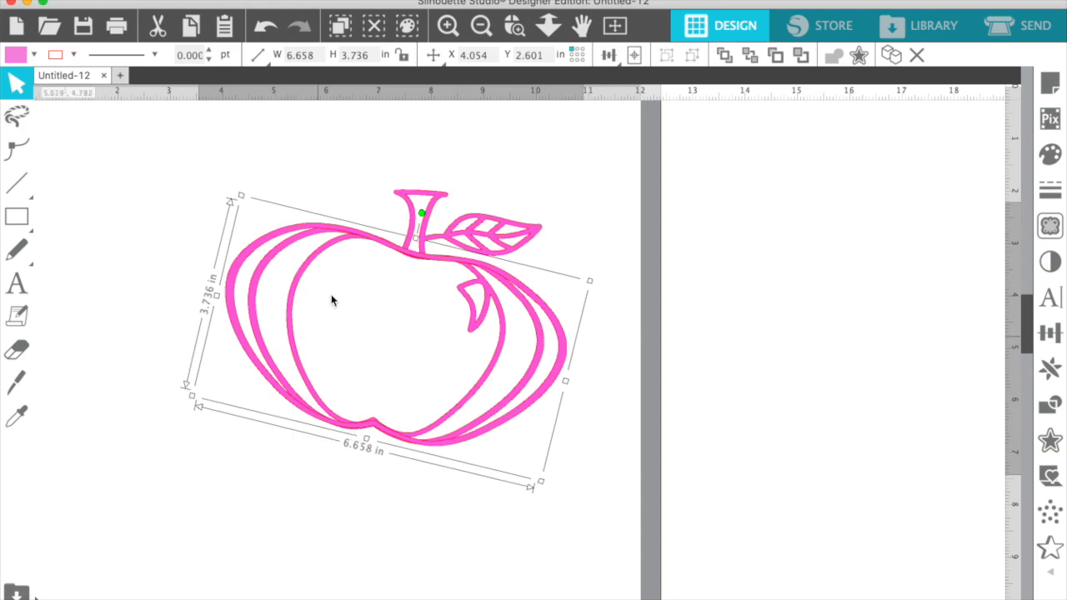
Select all the nested shapes, stretch them slightly taller, and enlarge them together to 8.887 in wide by 7.500 in high
left_click(480, 26)
left_click(481, 26)
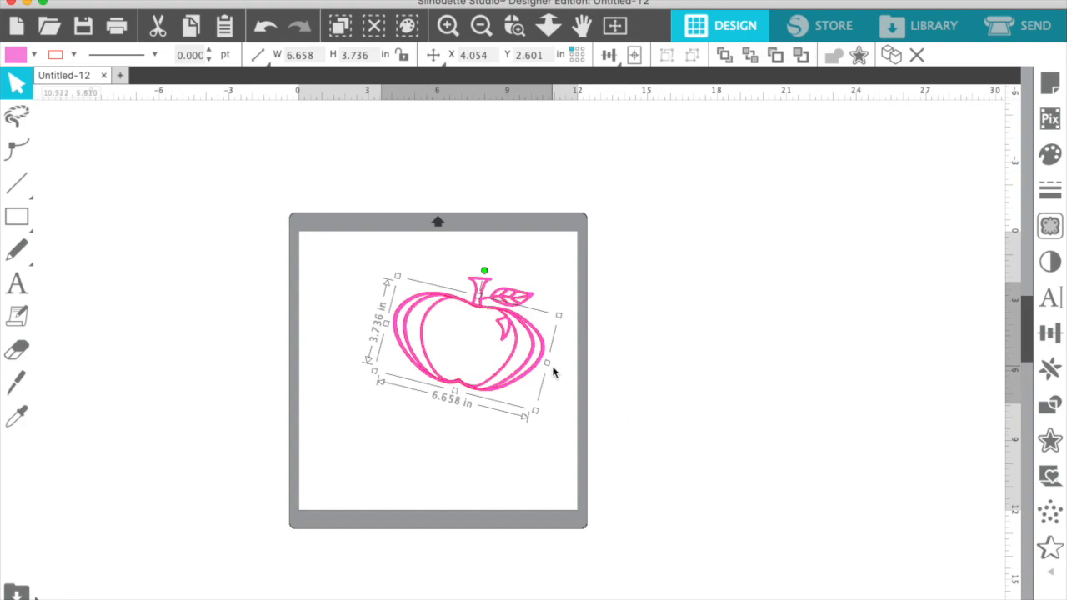
left_click(448, 26)
left_click(652, 294)
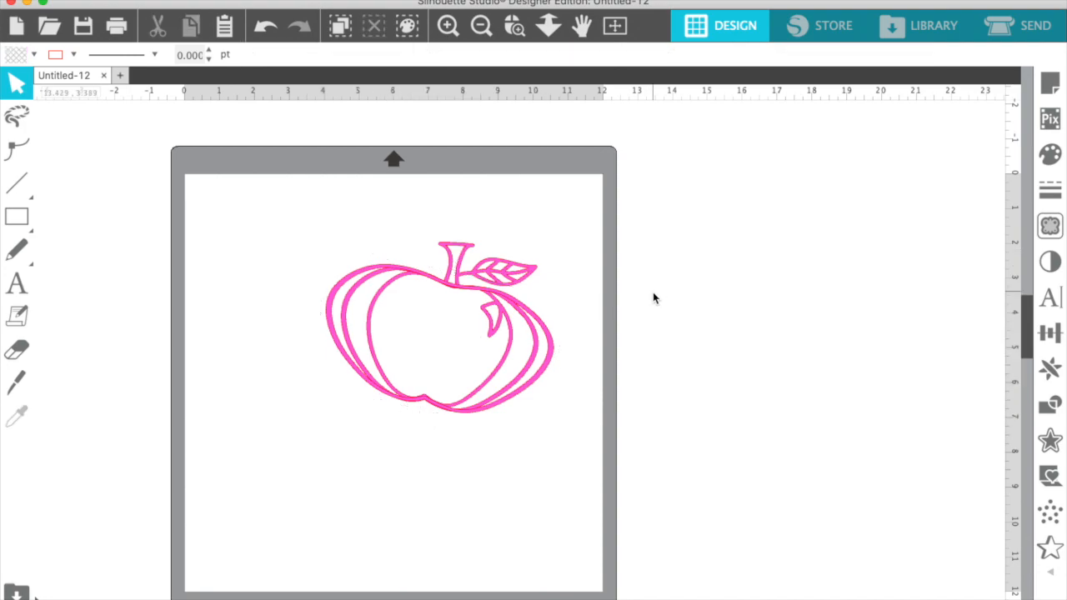
left_click_drag(288, 210, 546, 430)
left_click_drag(439, 417, 443, 445)
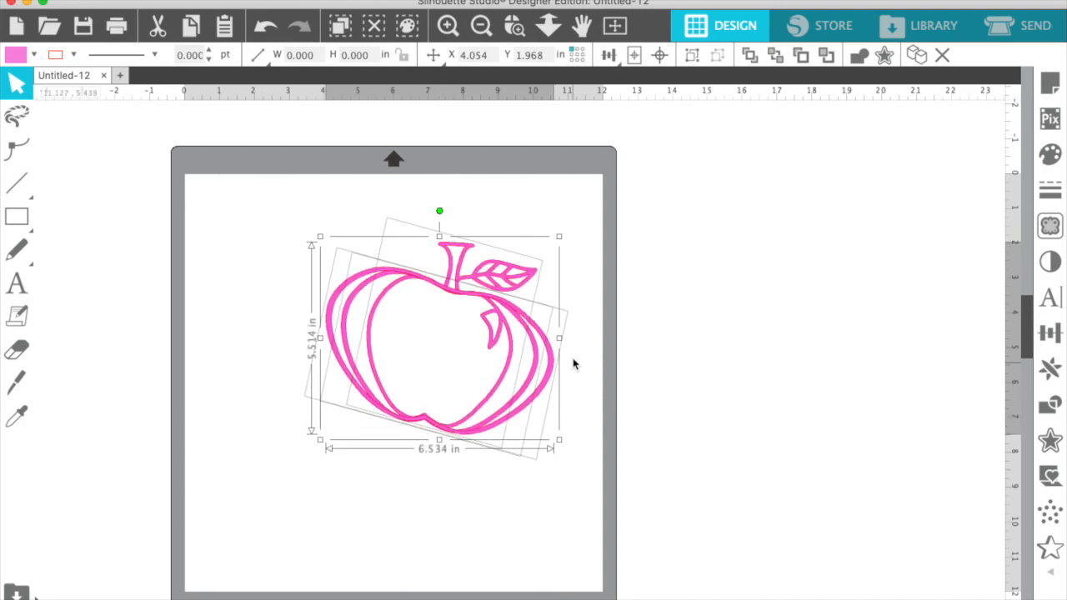
left_click_drag(560, 236, 593, 224)
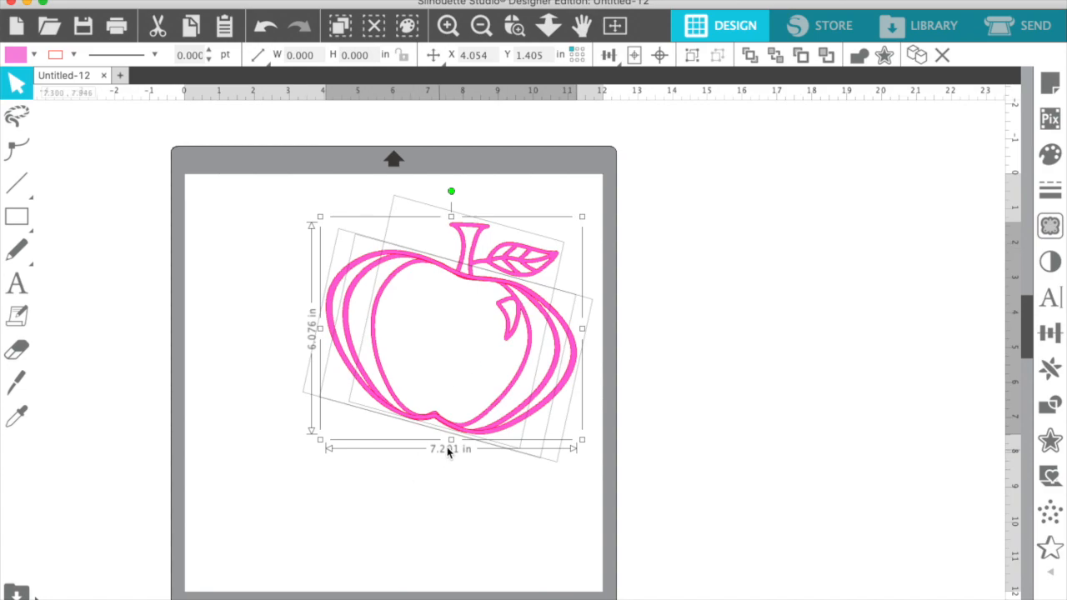
left_click_drag(321, 442, 257, 489)
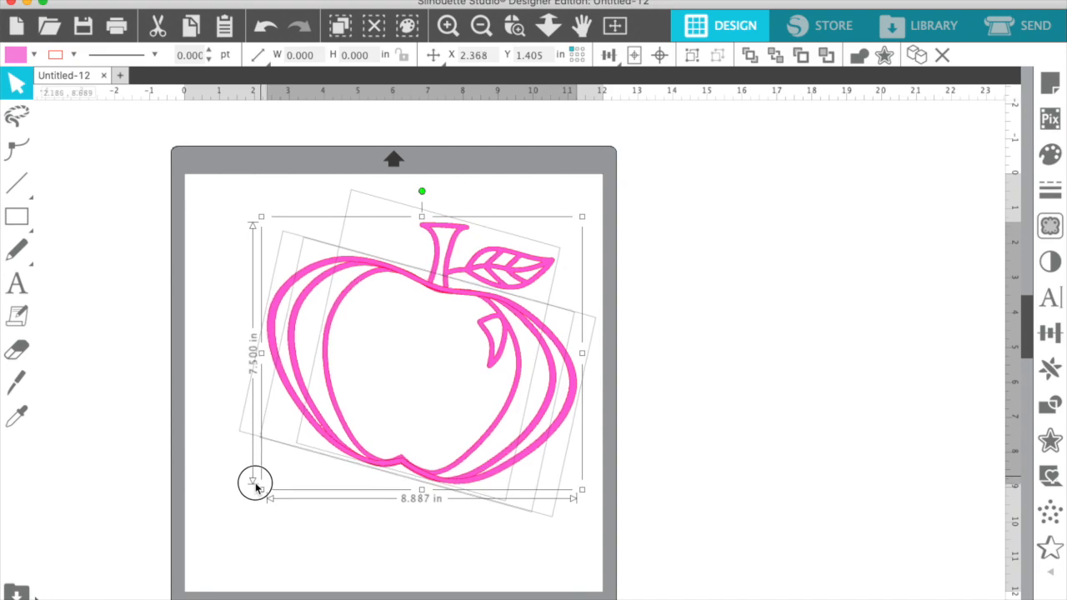
left_click(680, 410)
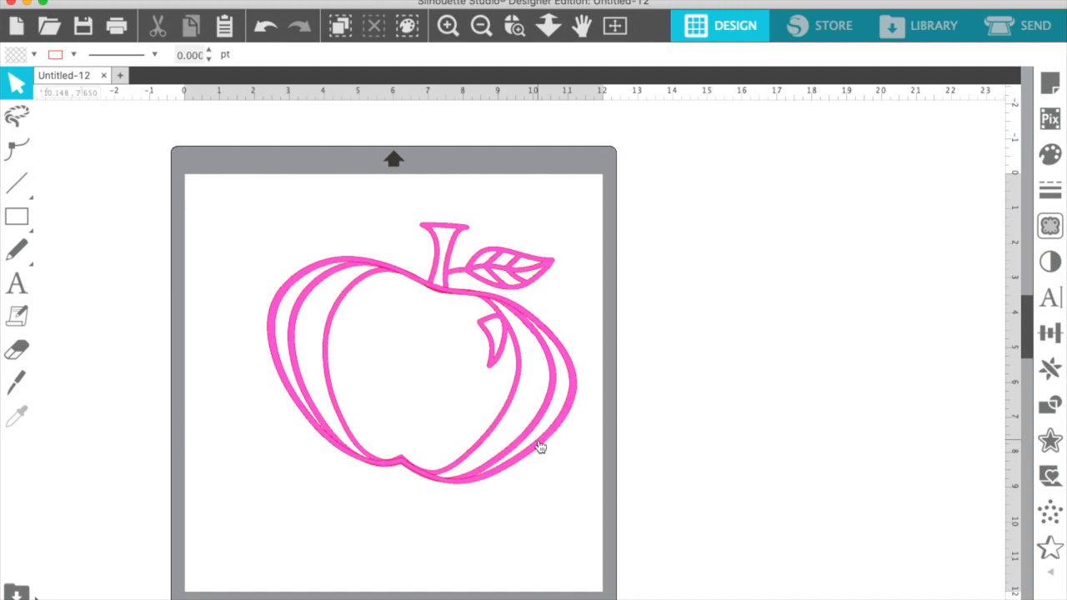
mouse_move(493, 432)
left_mouse_down()
mouse_move(507, 430)
mouse_move(491, 427)
left_mouse_up()
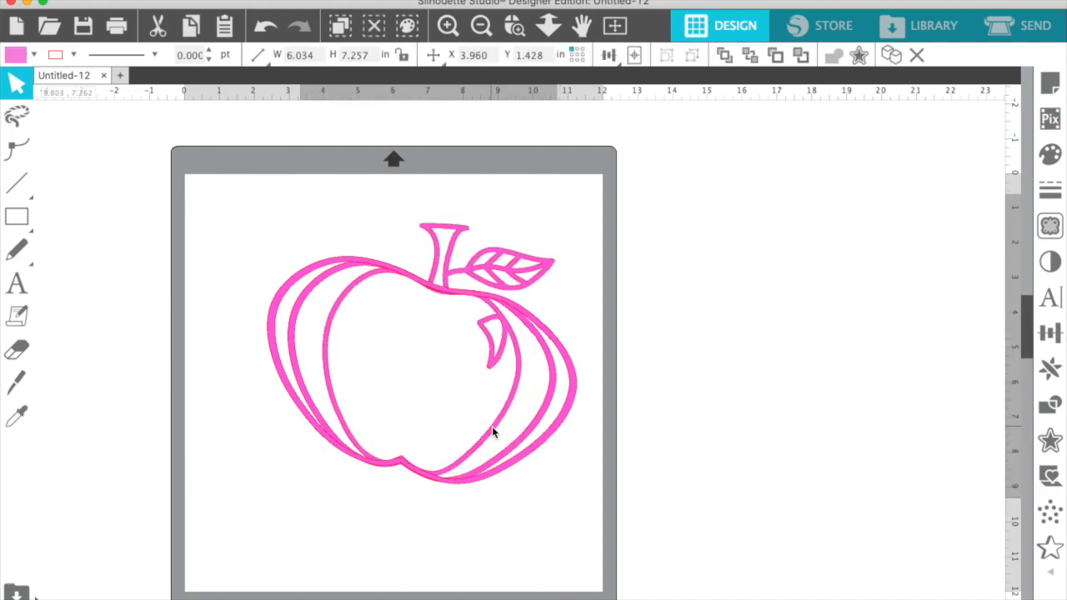
key("Escape")
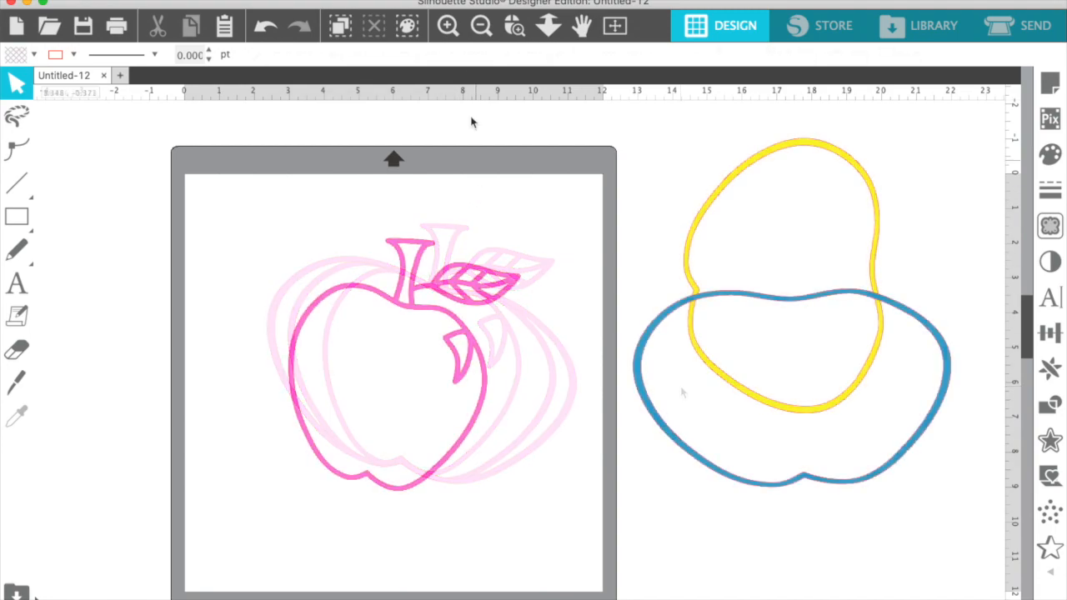
left_click(450, 30)
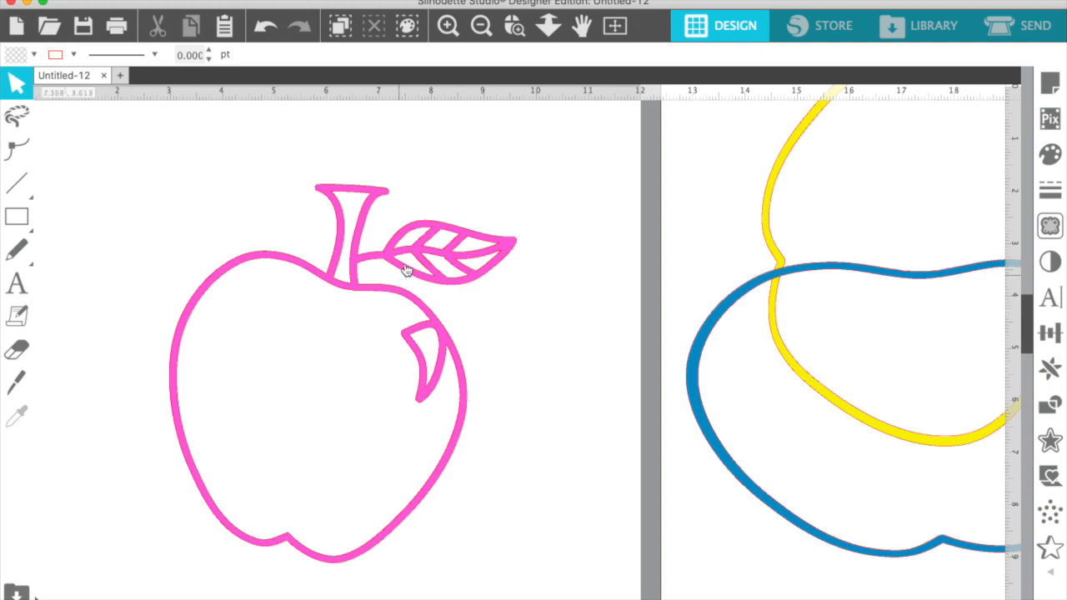
left_click(482, 28)
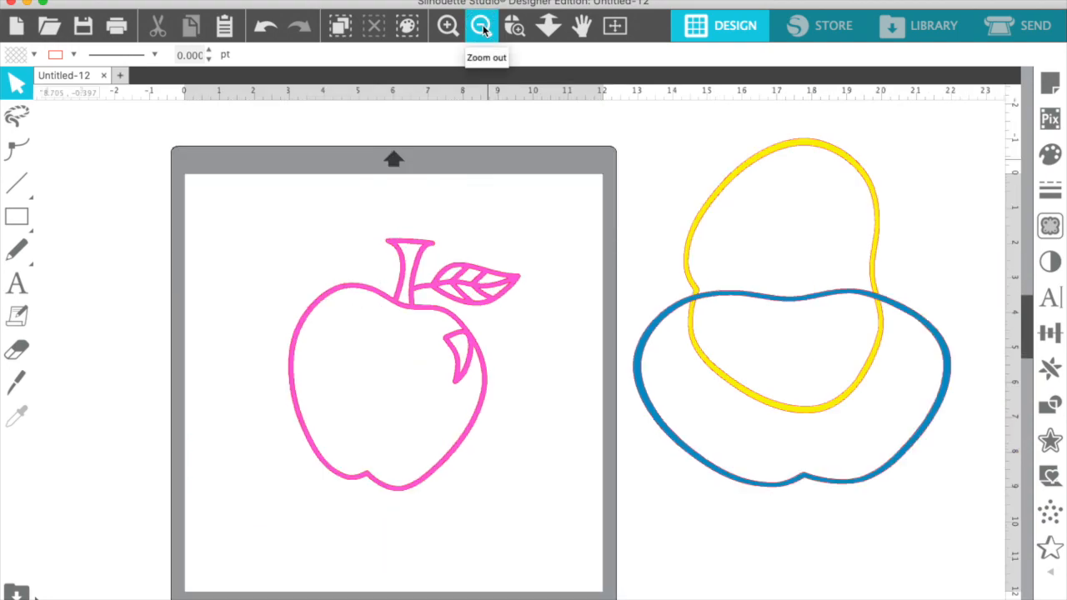
Release the pink apple's compound path and remove the fill colour from all the separated pieces
left_click(353, 293)
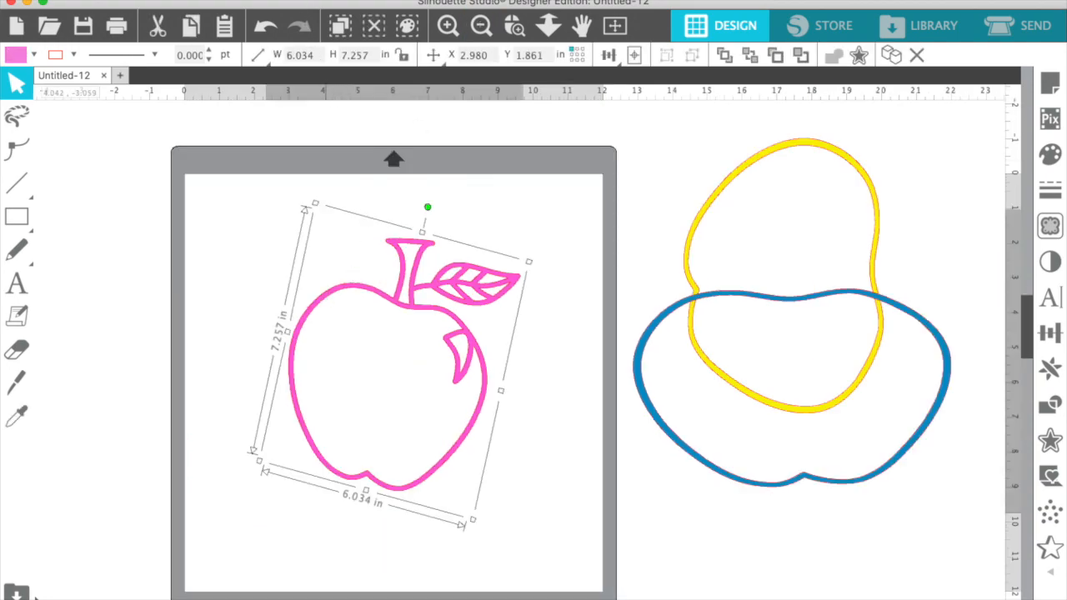
left_click(325, 0)
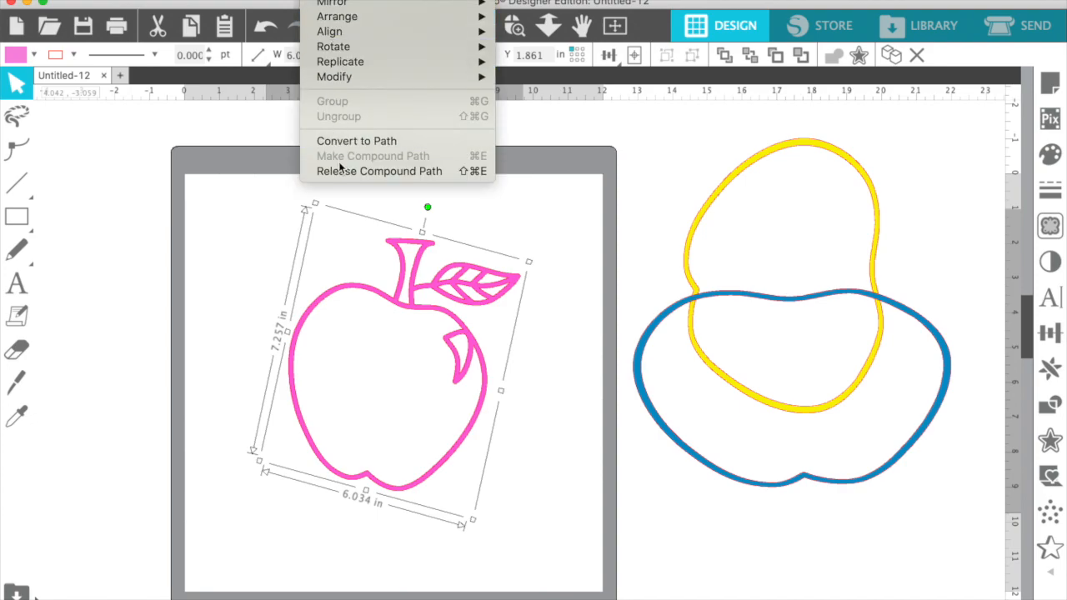
left_click(339, 177)
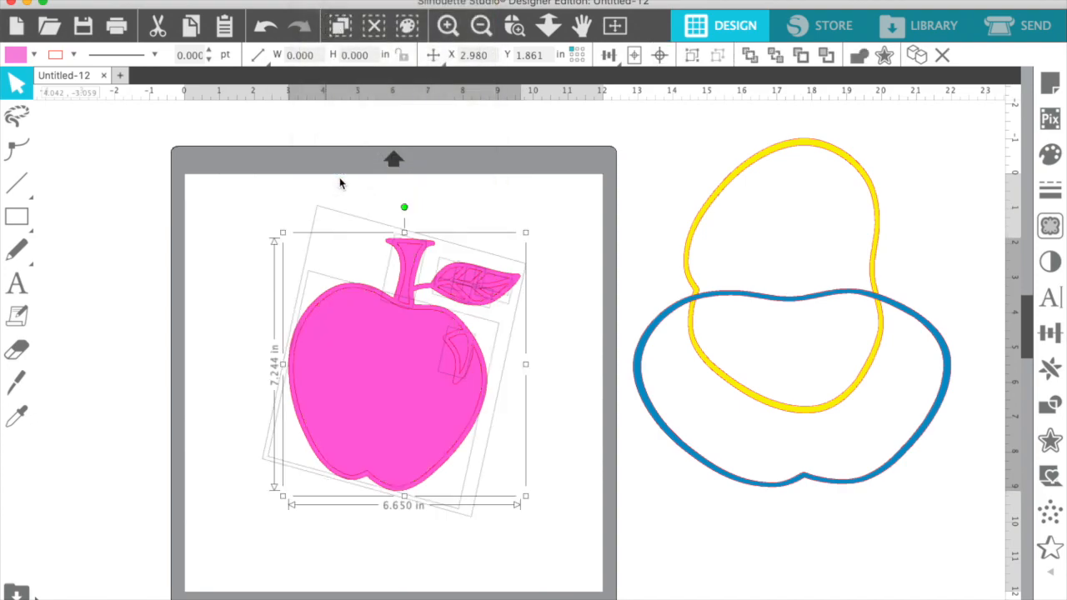
left_click(1059, 157)
left_click(915, 165)
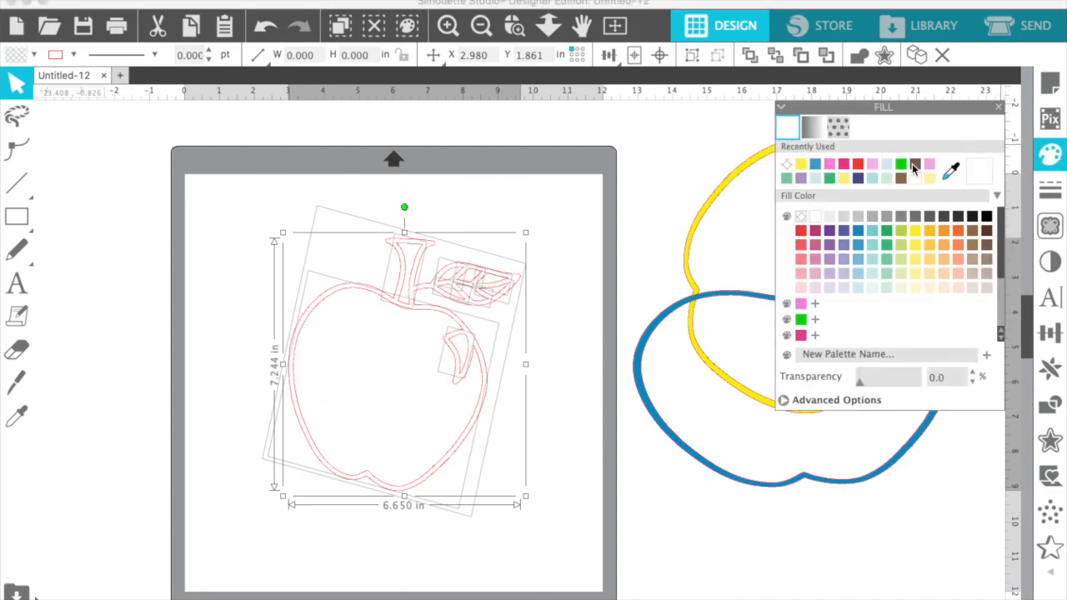
left_click(687, 178)
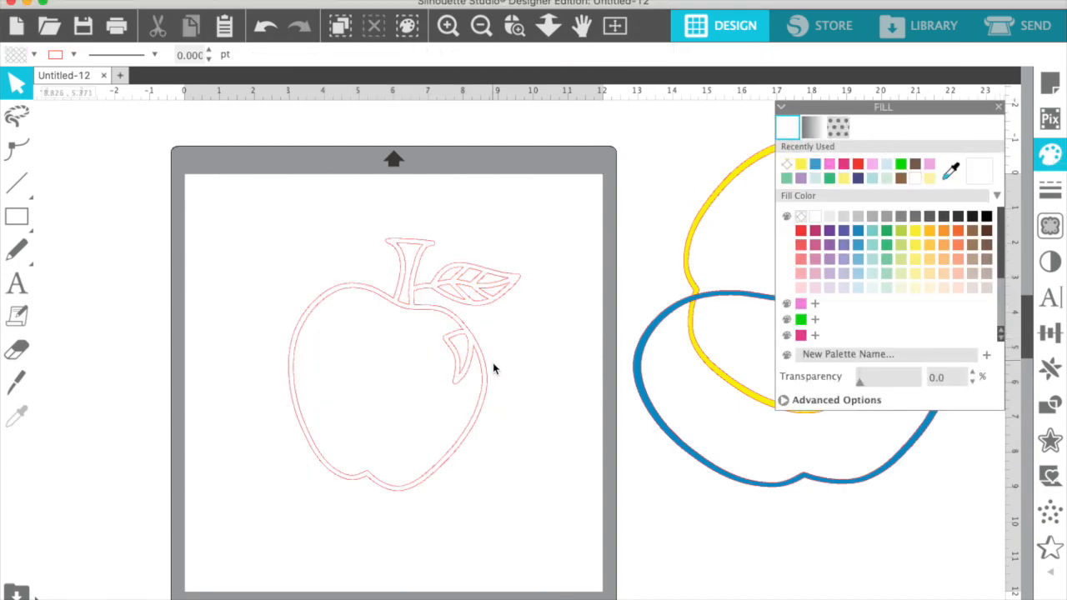
Separate the apple's outer outline from its inner pieces by moving it off the left side of the mat
left_click_drag(490, 377, 234, 349)
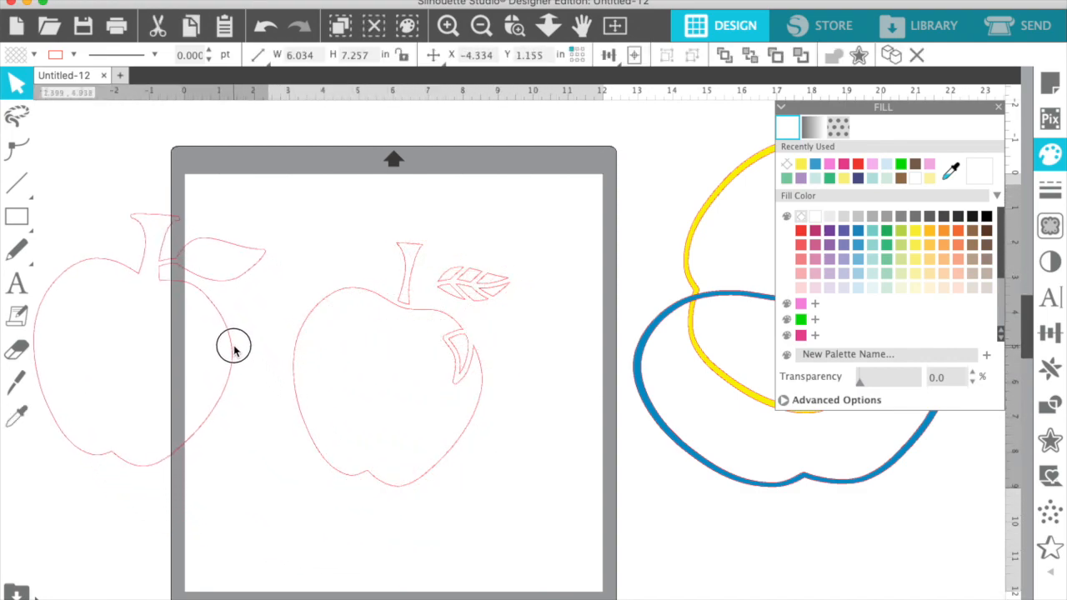
left_click(234, 350)
scroll(235, 354, "down", 2)
scroll(235, 353, "right", 1)
scroll(236, 354, "down", 1)
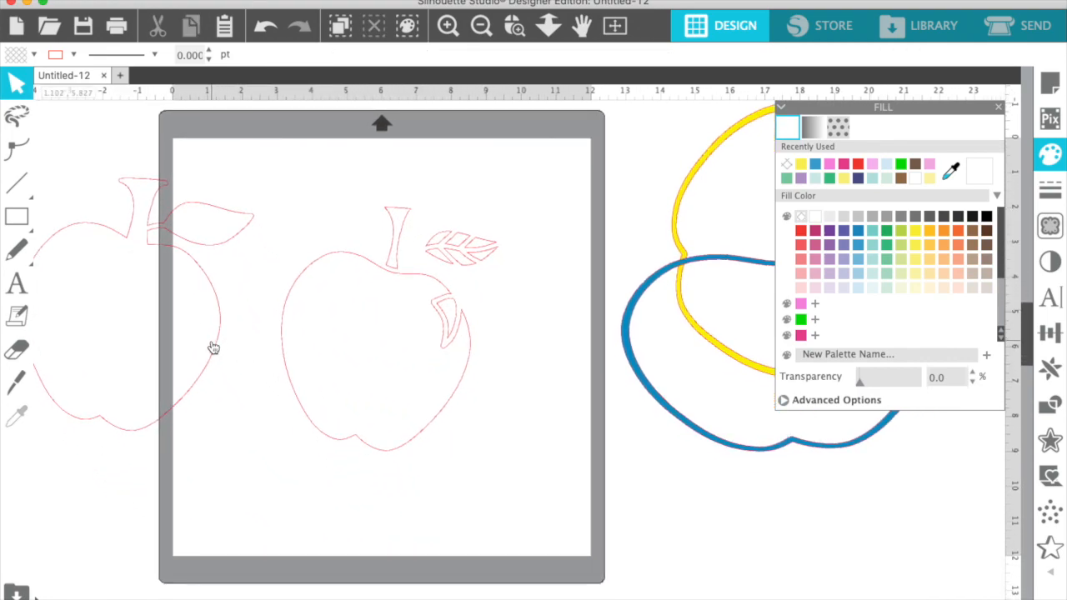
left_click_drag(215, 352, 183, 340)
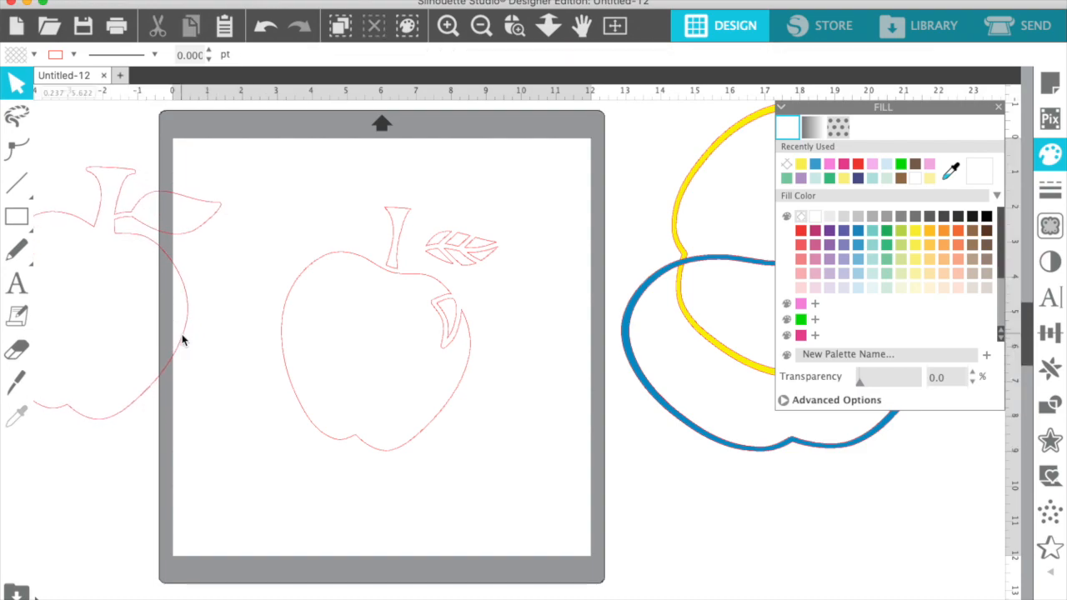
Move the inner stem piece straight up, clear of the apple body
left_click_drag(395, 272, 394, 235)
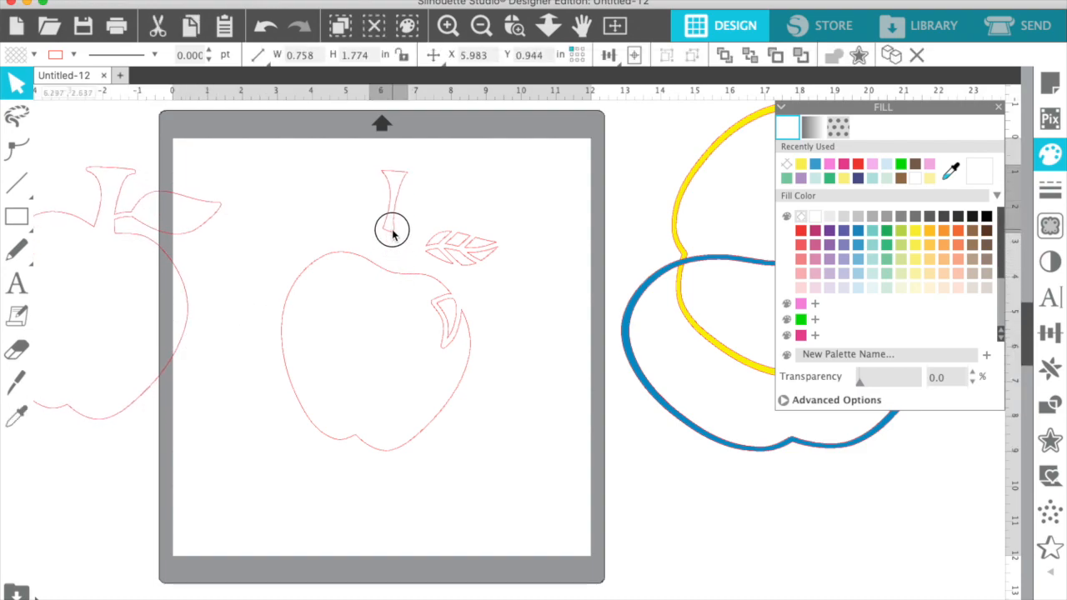
left_click(393, 235)
left_click(393, 235)
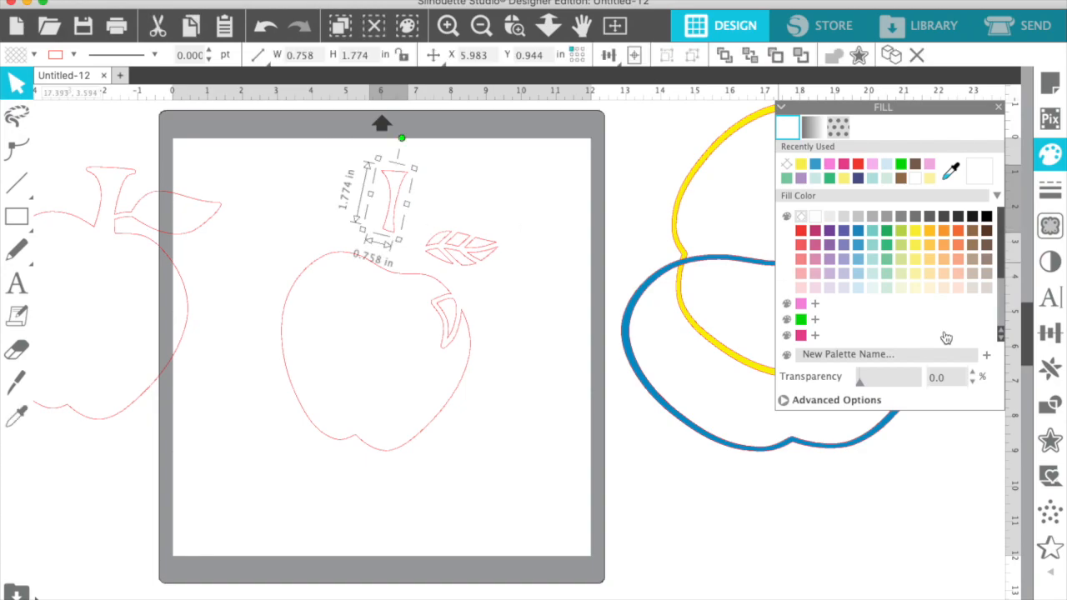
Offset the stem outward by 0.100 in with rounded corners and delete the original stem piece
left_click(1052, 442)
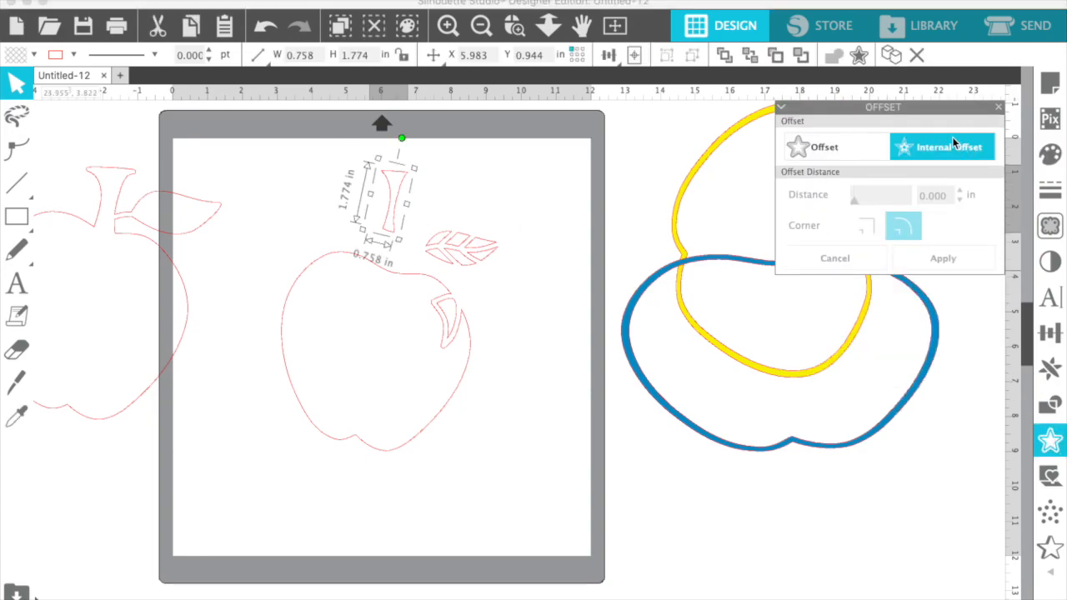
left_click(828, 145)
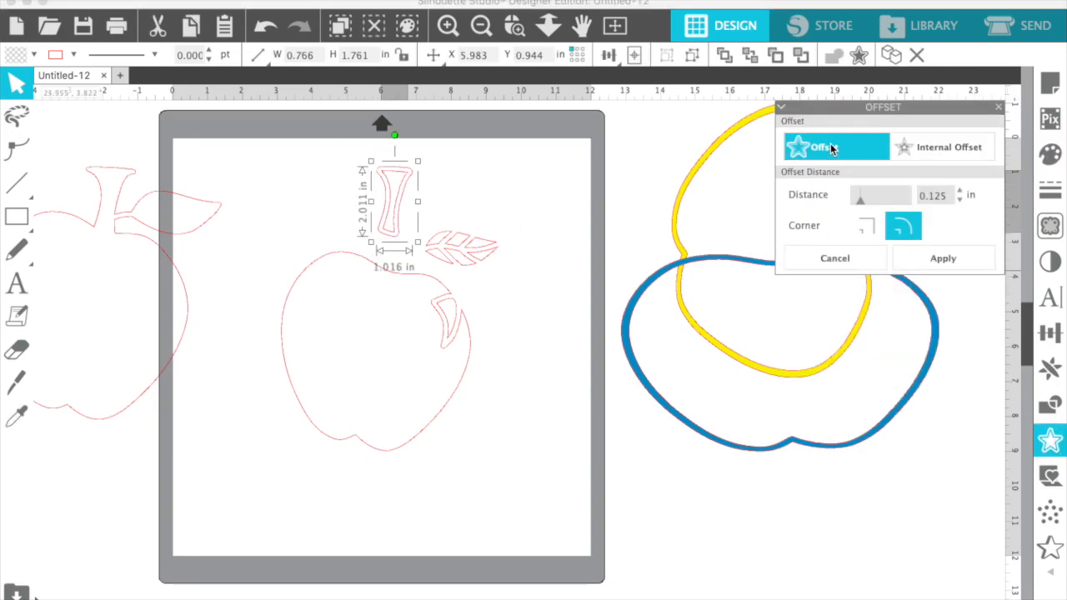
left_click(960, 200)
left_click(960, 200)
left_click(960, 200)
left_click(961, 202)
left_click(960, 200)
left_click(534, 179)
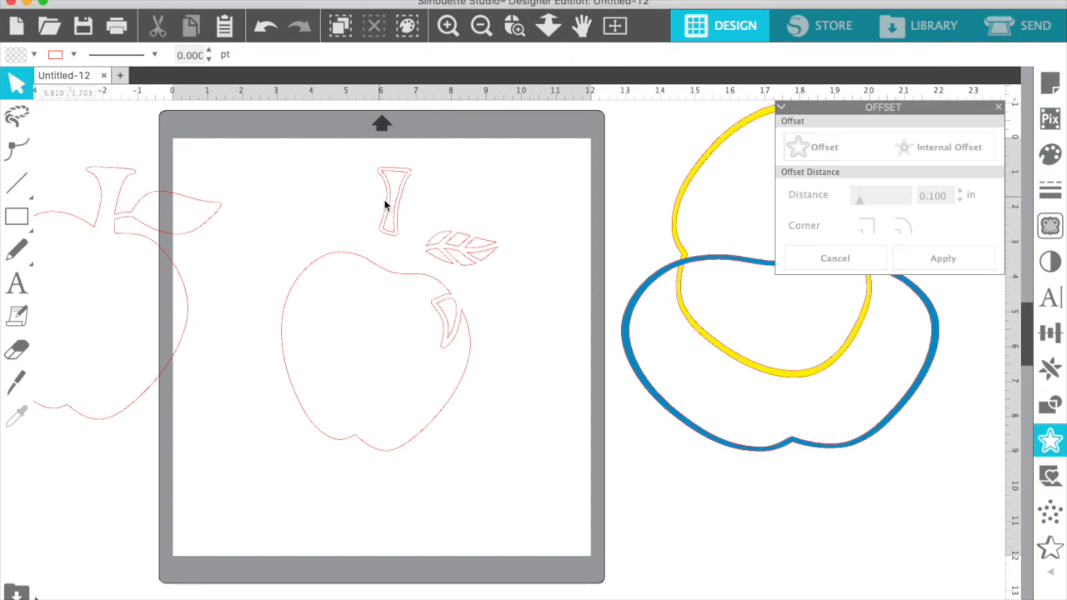
left_click_drag(397, 207, 320, 208)
key("Delete")
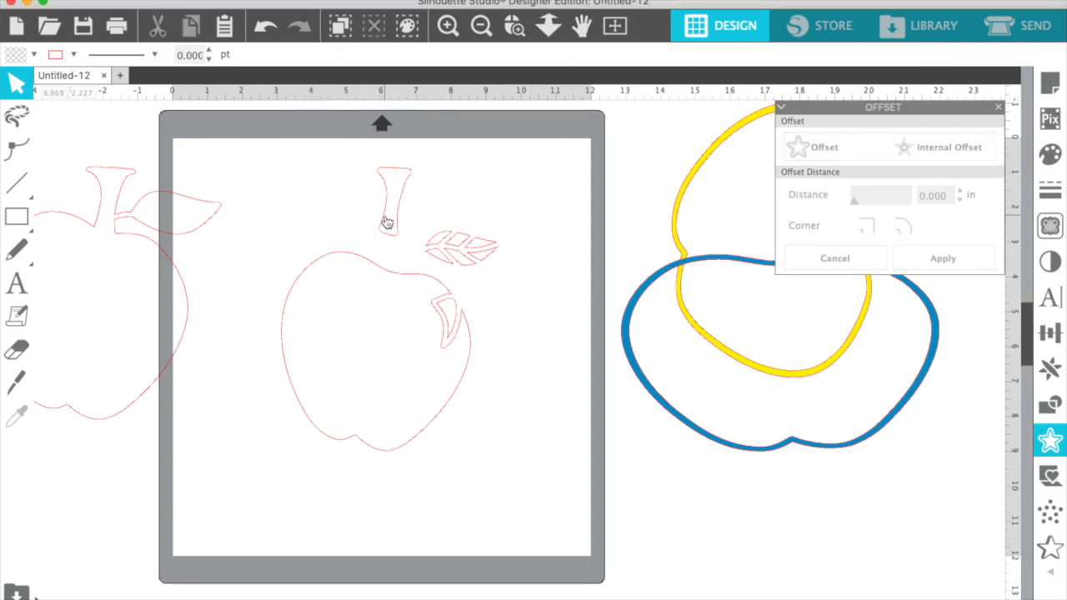
Offset all the leaf segments outward by 0.100 in and move the resulting leaf outline up beside the stem
left_click(483, 233)
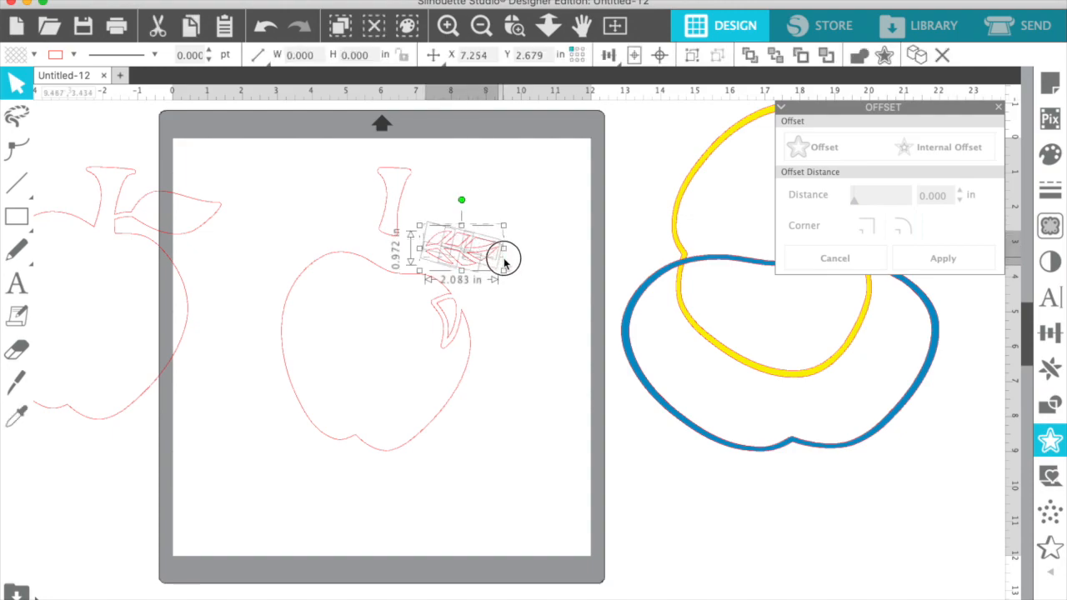
left_click(852, 147)
left_click(959, 201)
left_click(959, 201)
left_click(959, 201)
left_click(959, 201)
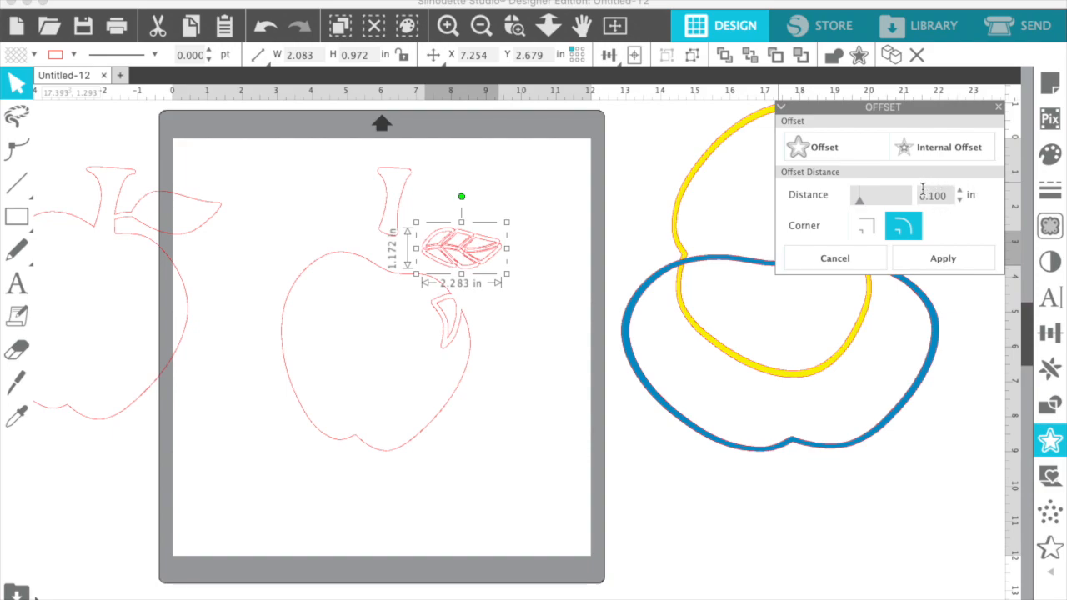
left_click(515, 292)
left_click_drag(484, 265, 492, 205)
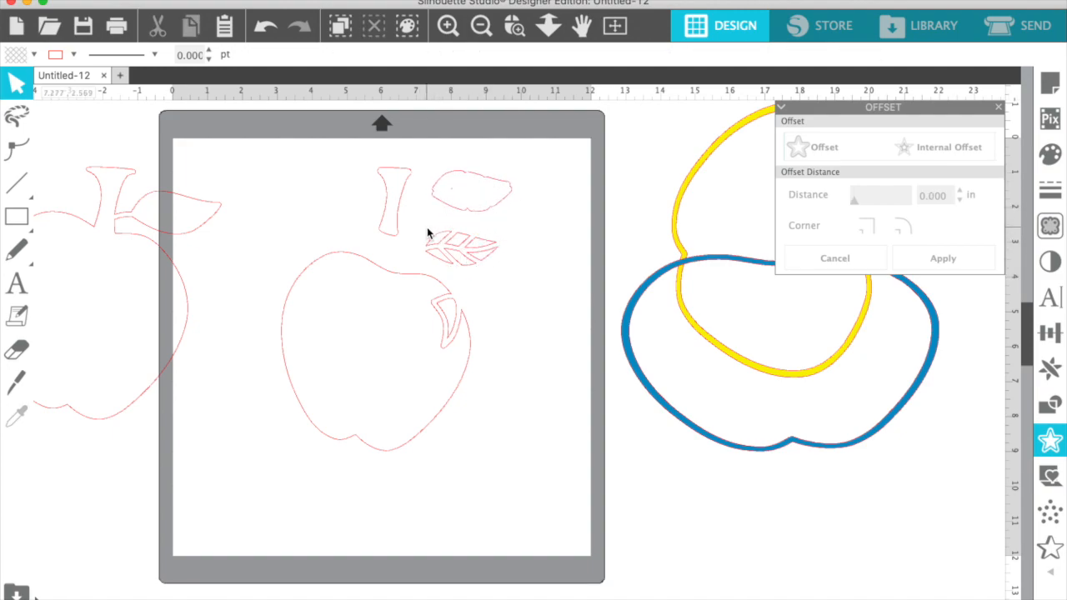
Delete the original small leaf segments above the apple body
left_click(429, 234)
left_click(471, 240)
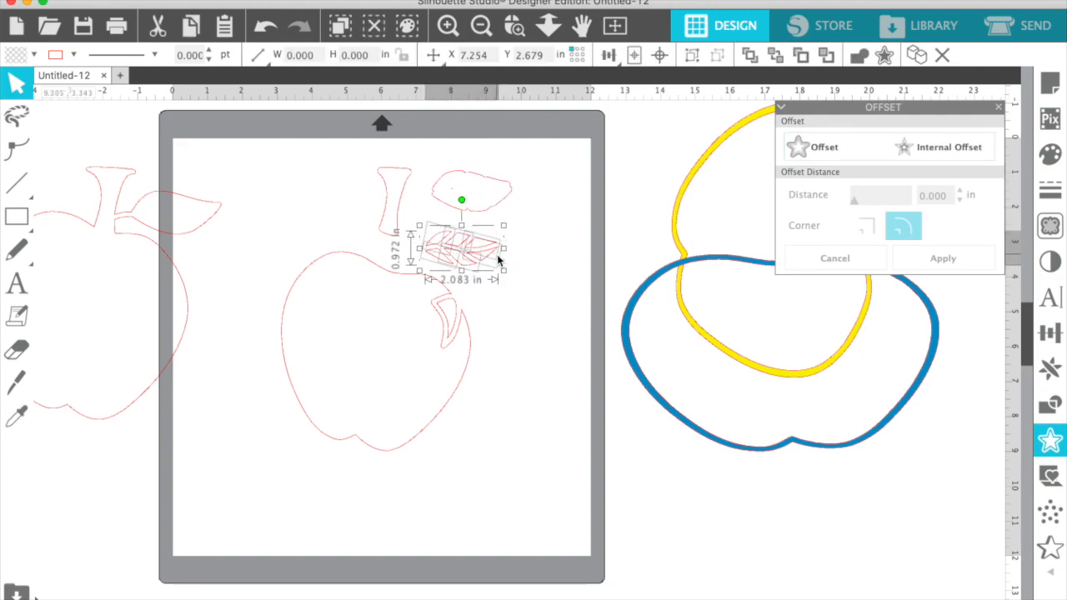
key("Delete")
Move the small curved highlight piece out of the apple body to the open area beside it
left_click(448, 314)
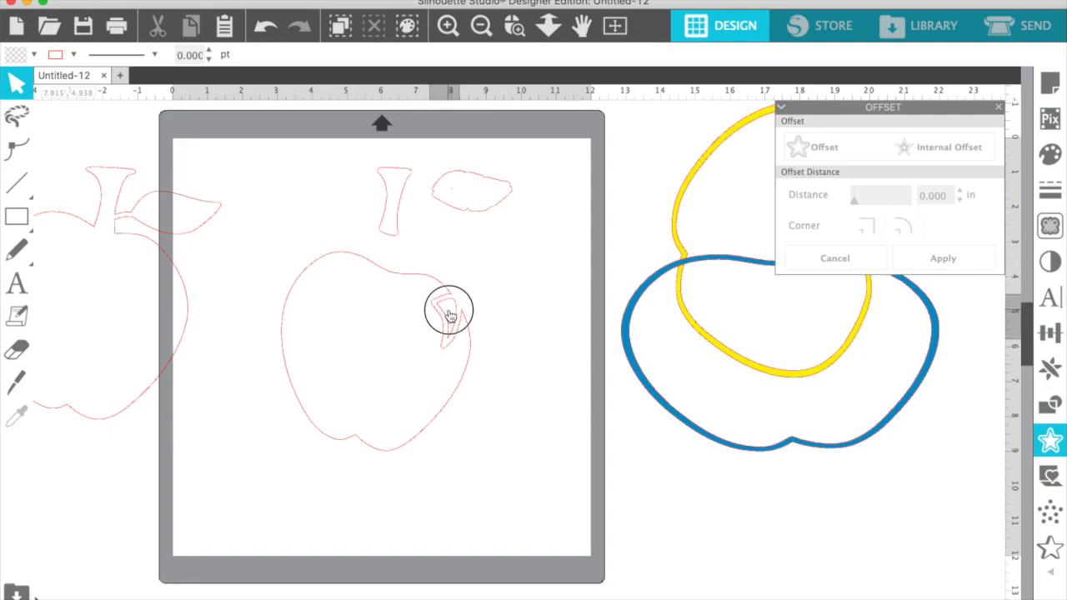
left_click_drag(448, 314, 481, 280)
left_click(440, 286)
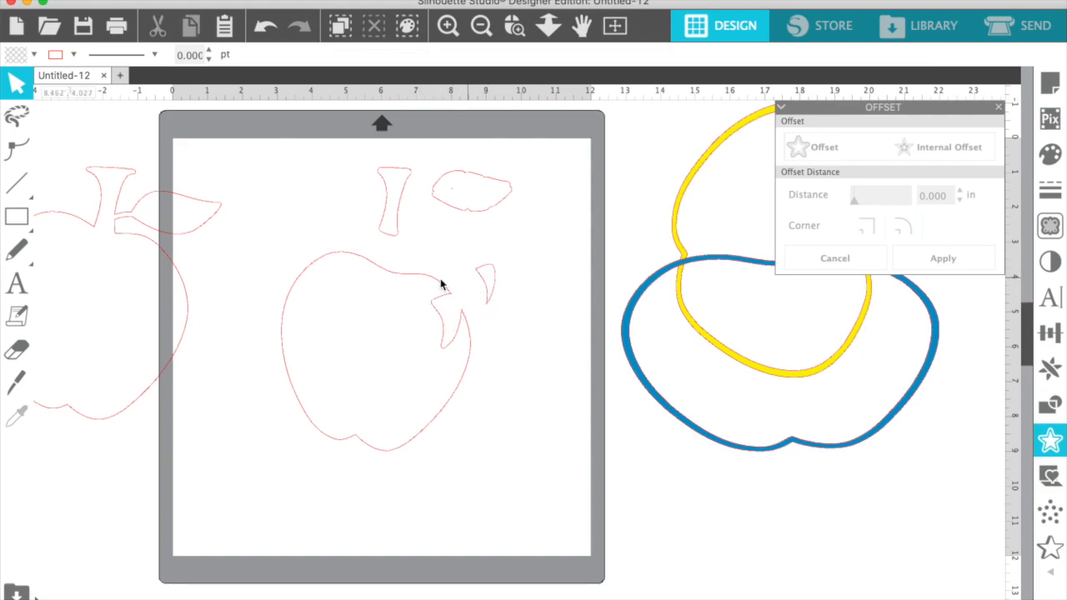
left_click(306, 276)
left_click(550, 245)
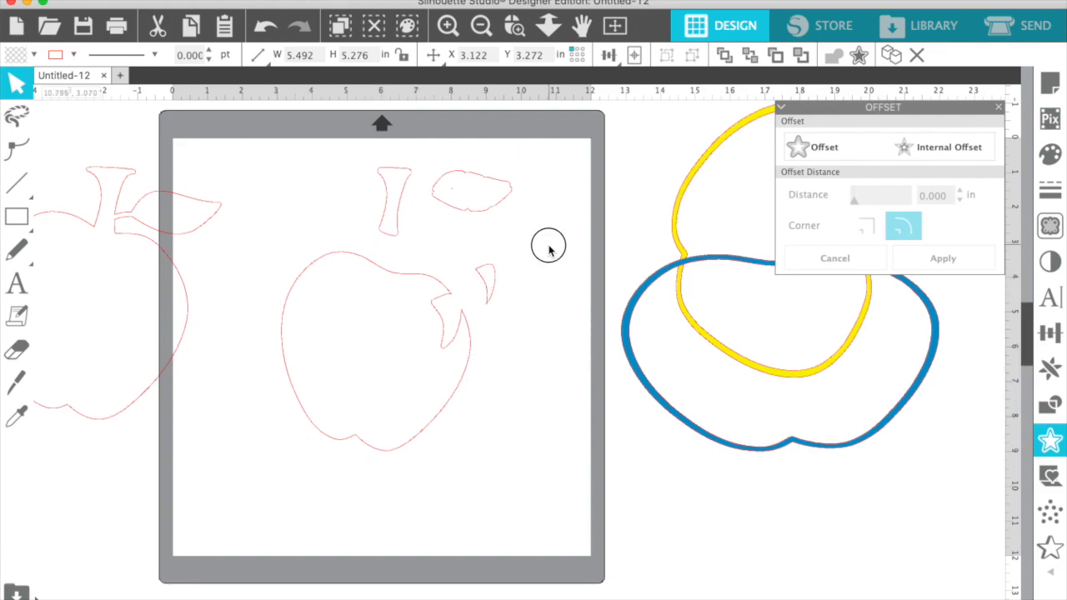
left_click_drag(492, 269, 550, 250)
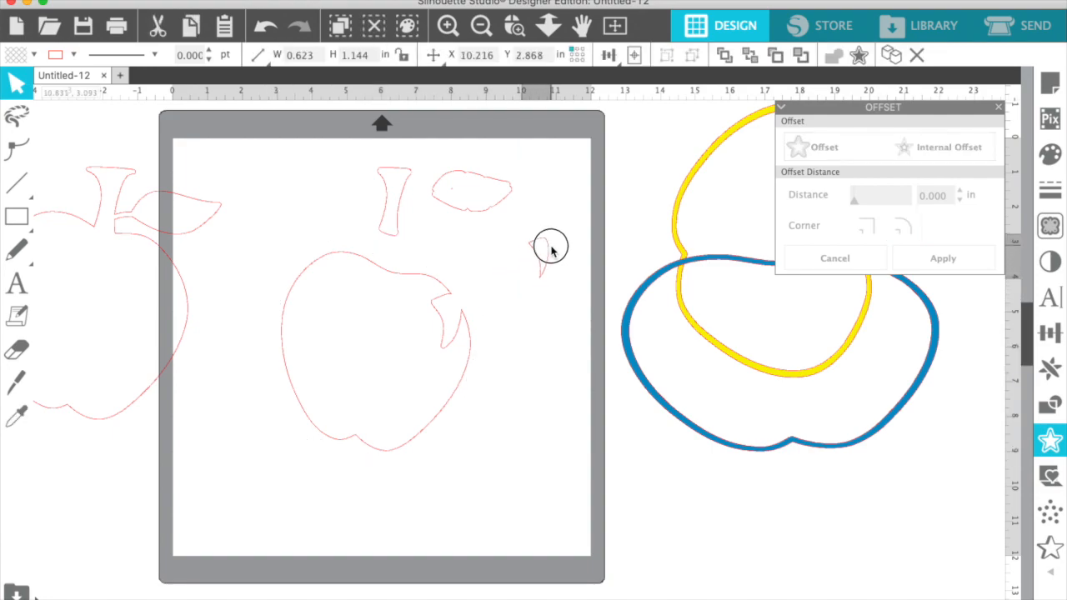
Offset the apple body outward by 0.100 in with rounded corners and delete the original body outline
left_click(439, 301)
left_click(868, 150)
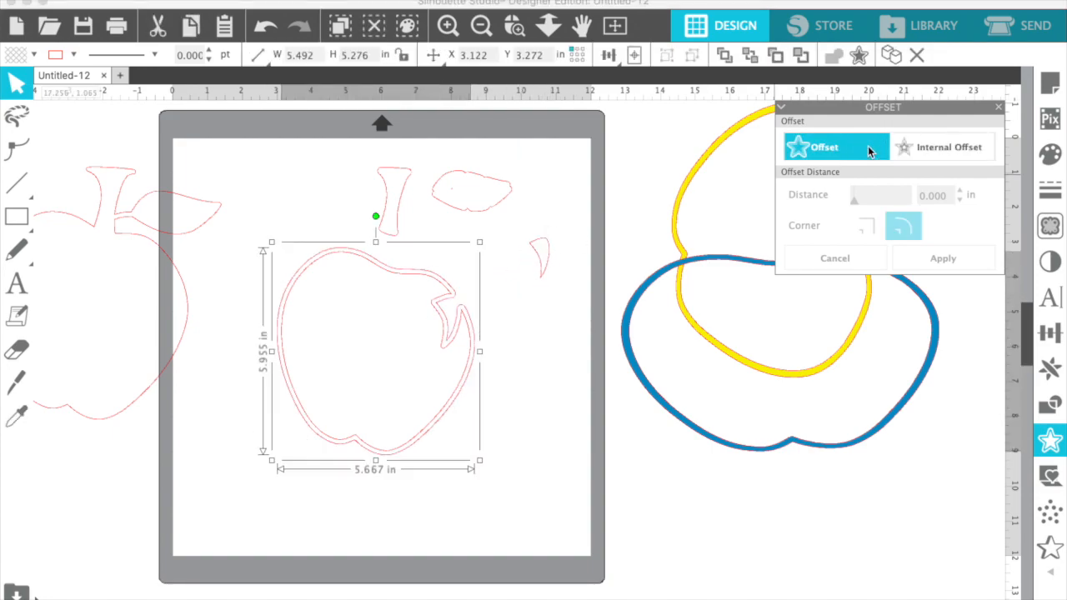
left_click(960, 200)
left_click(960, 200)
left_click(960, 200)
left_click(960, 200)
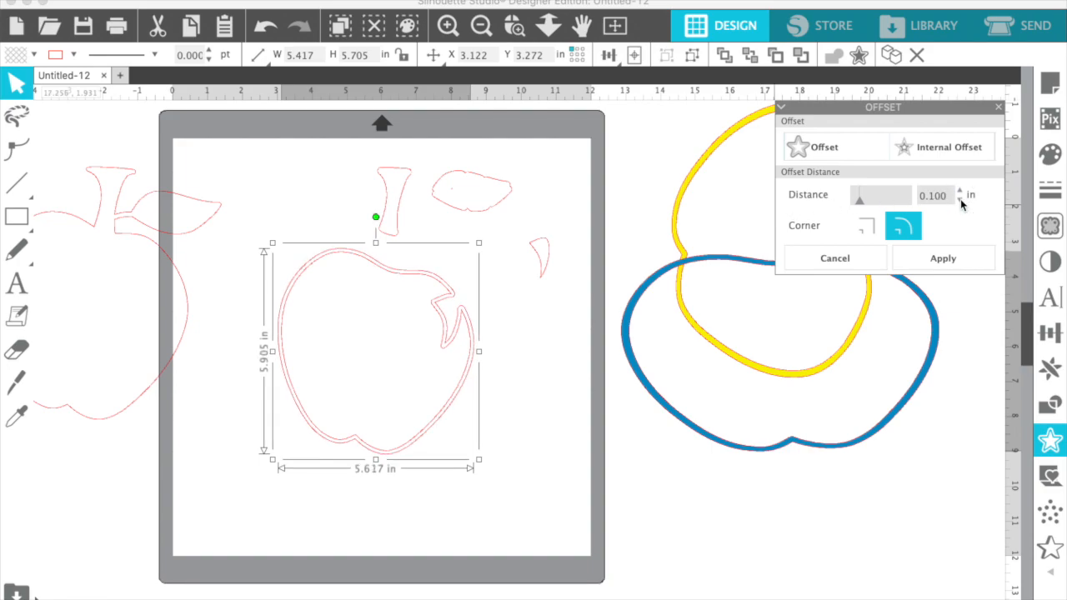
left_click(543, 305)
left_click_drag(476, 354, 585, 459)
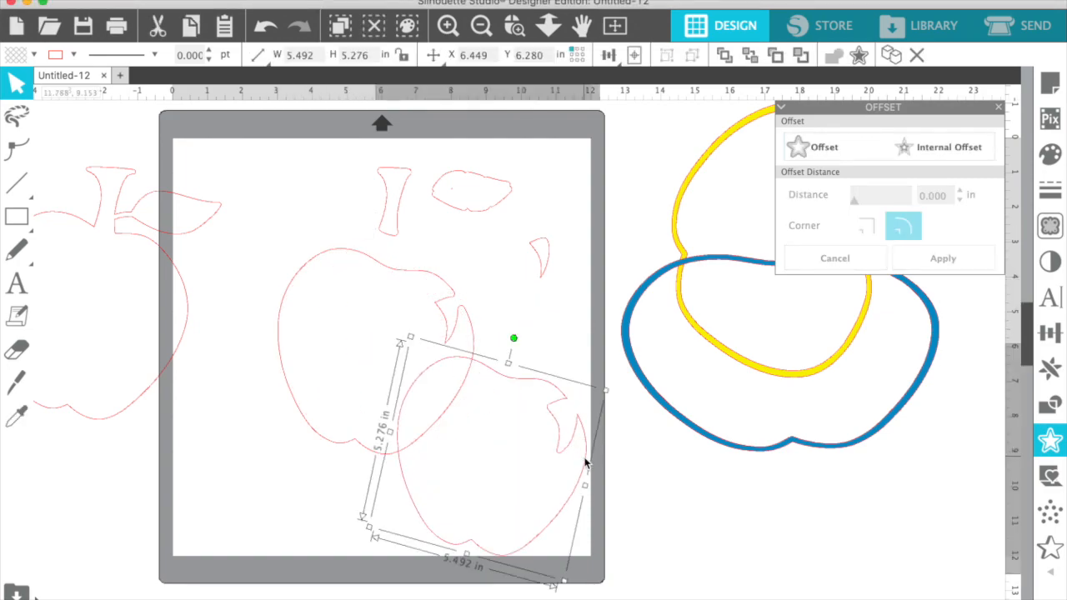
key("Delete")
Offset the curved highlight piece outward by 0.100 in and delete its original
left_click(549, 250)
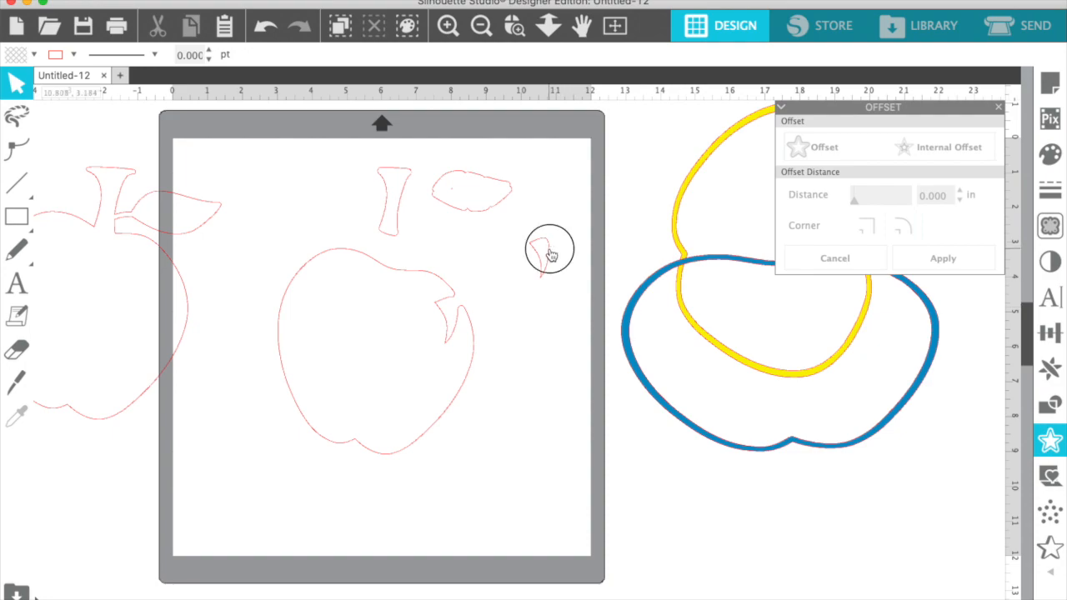
left_click(834, 146)
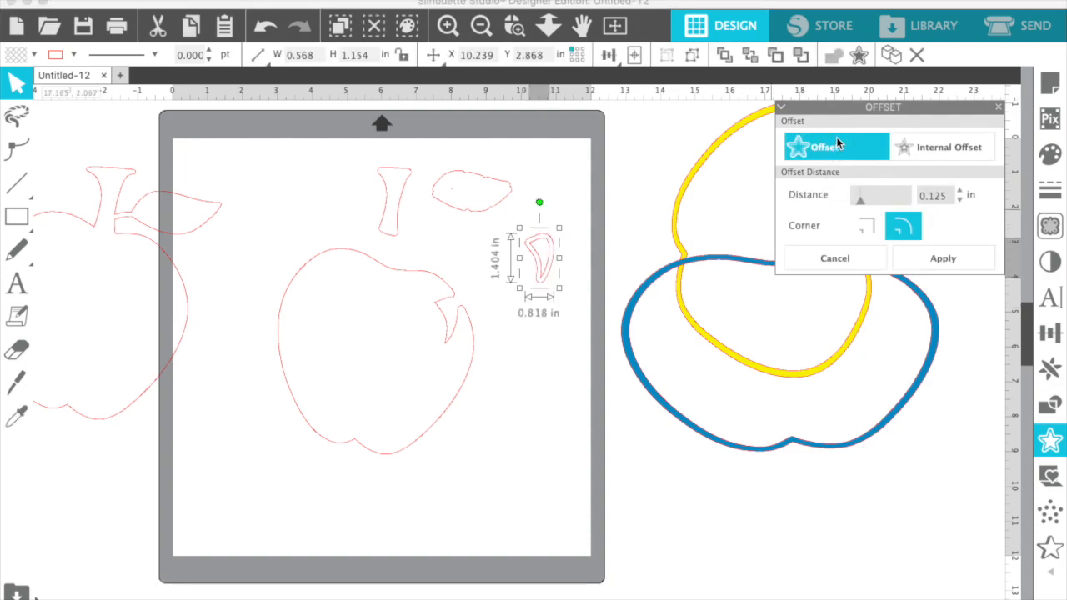
left_click(960, 200)
left_click(961, 201)
left_click(962, 202)
left_click(962, 201)
left_click(962, 202)
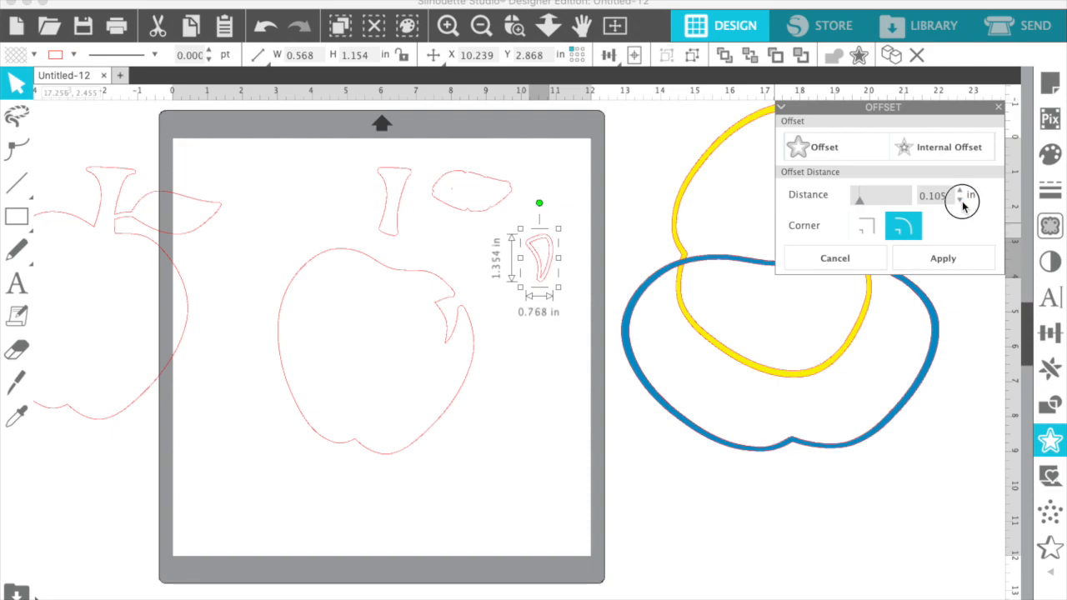
left_click(834, 257)
left_click(530, 393)
left_click_drag(545, 257, 541, 425)
key("Delete")
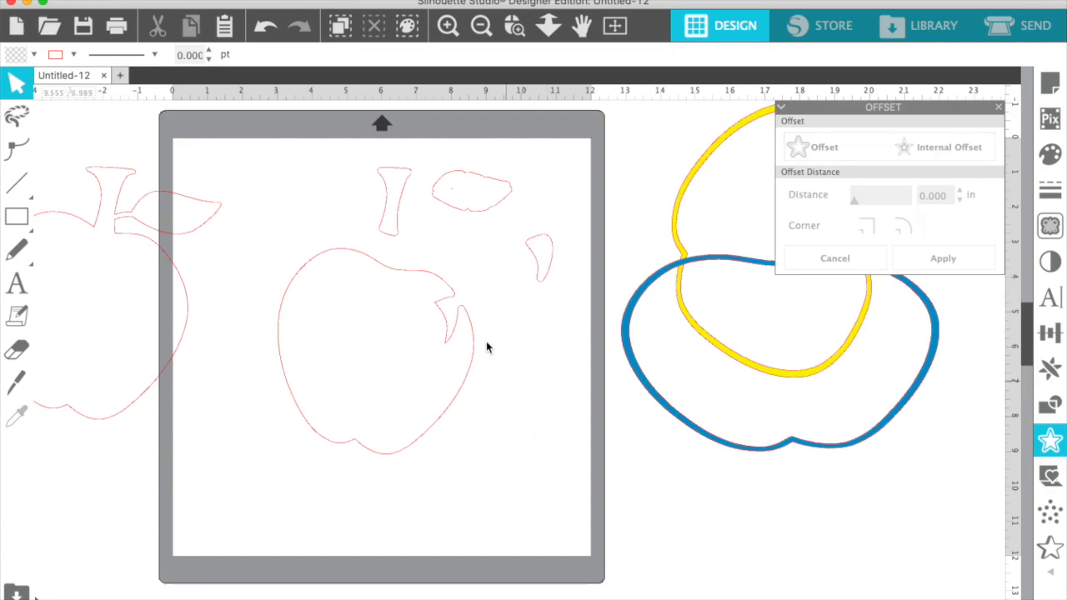
Move the apple's outer outline farther left, completely clear of the mat
scroll(166, 259, "right", 1)
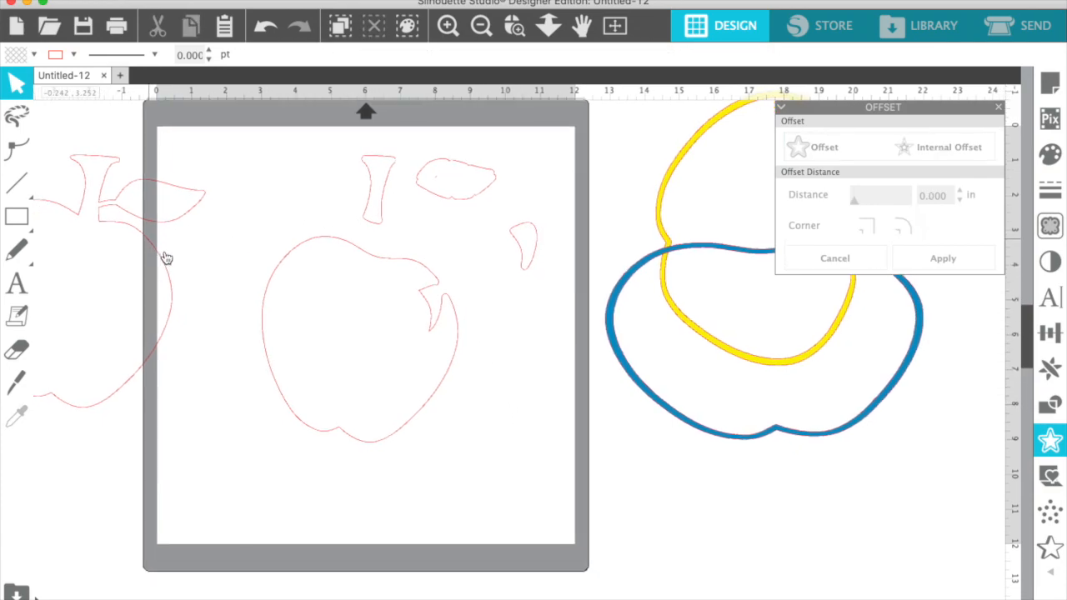
scroll(167, 259, "left", 5)
left_click_drag(168, 218, 52, 203)
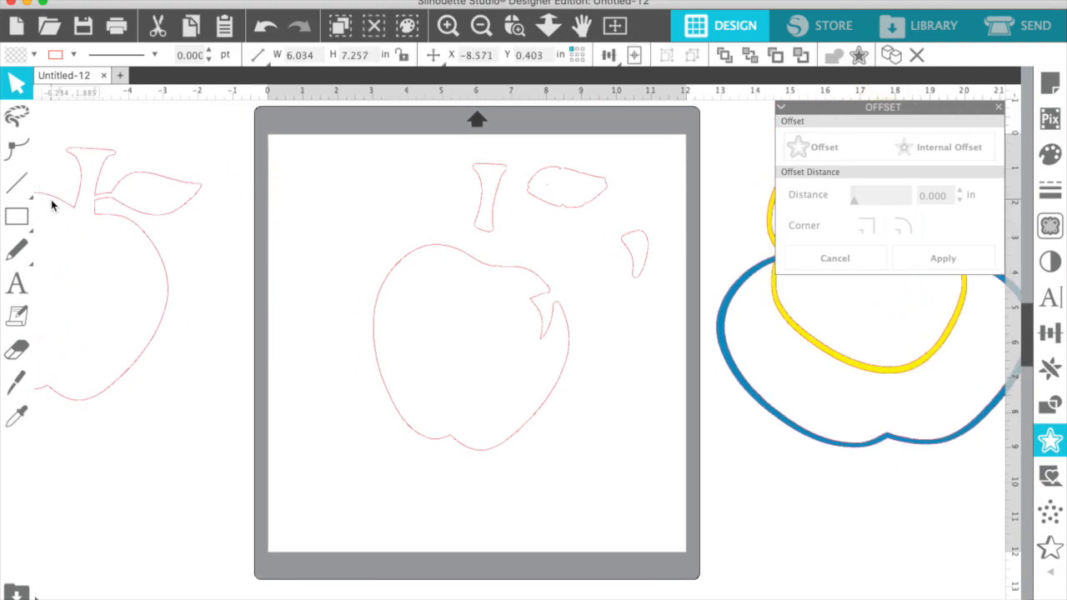
Rotate the apple body upright and move it into the mat's upper-left corner
left_click(390, 282)
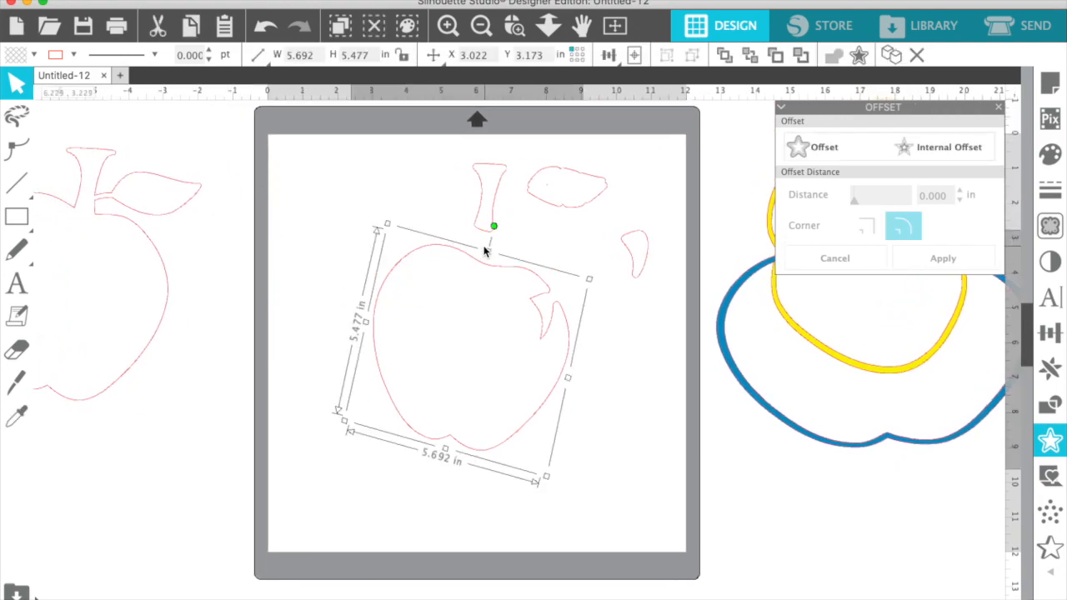
left_click_drag(493, 226, 461, 244)
left_click_drag(374, 288, 280, 190)
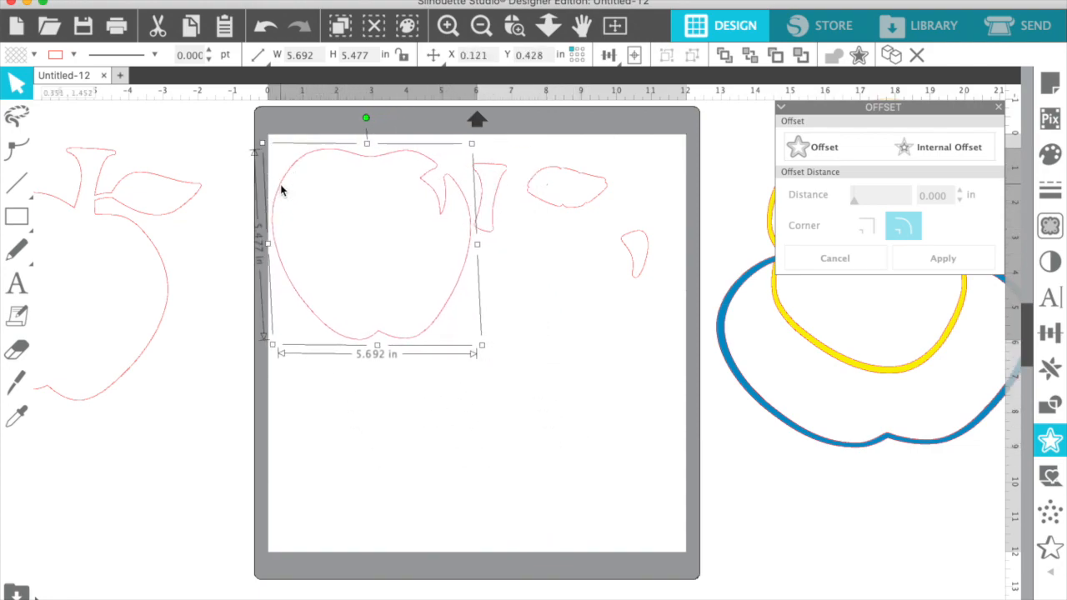
Place the stem, leaf and highlight pieces close together next to the apple body along the mat's upper edge
left_click(489, 229)
left_click_drag(552, 209, 539, 185)
left_click_drag(627, 255, 518, 215)
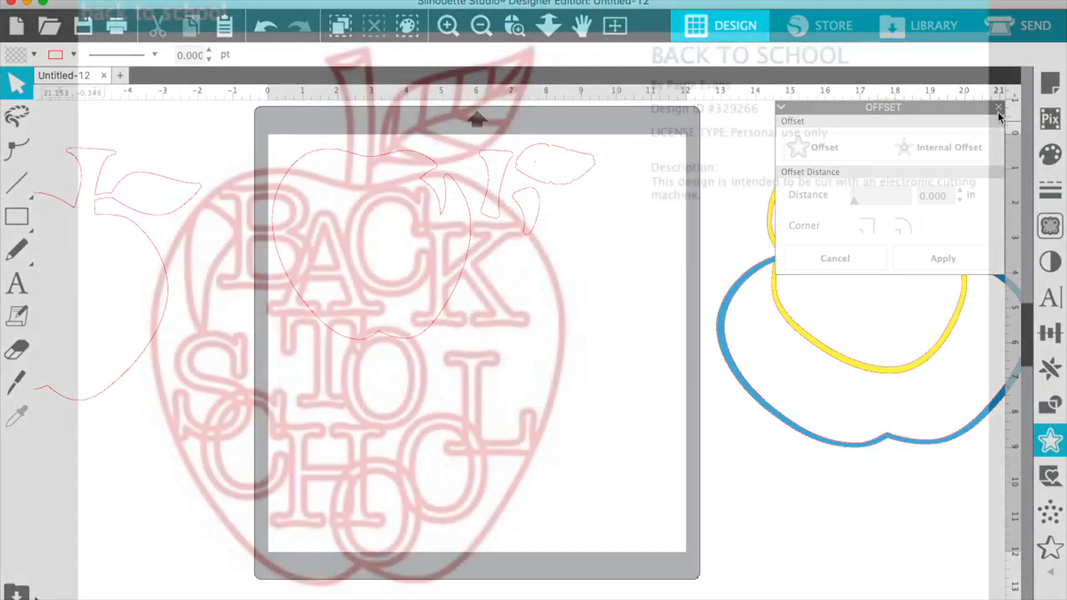